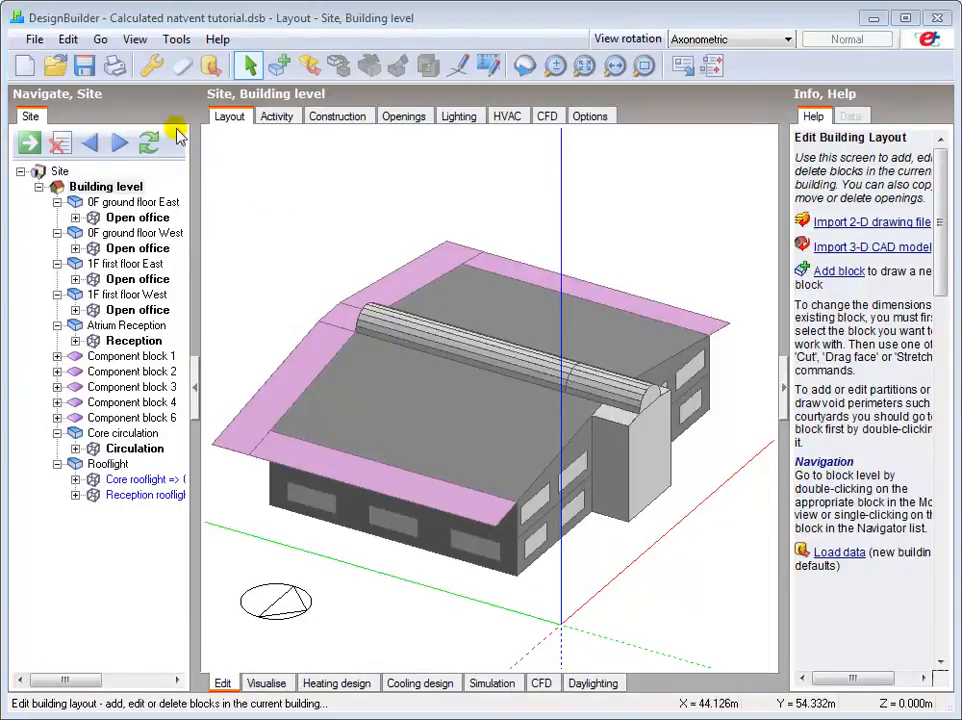
Step: Set the model's natural ventilation to Calculated with infiltration units in 1-ac/h, and decline switching to Compact HVAC
left_click(151, 66)
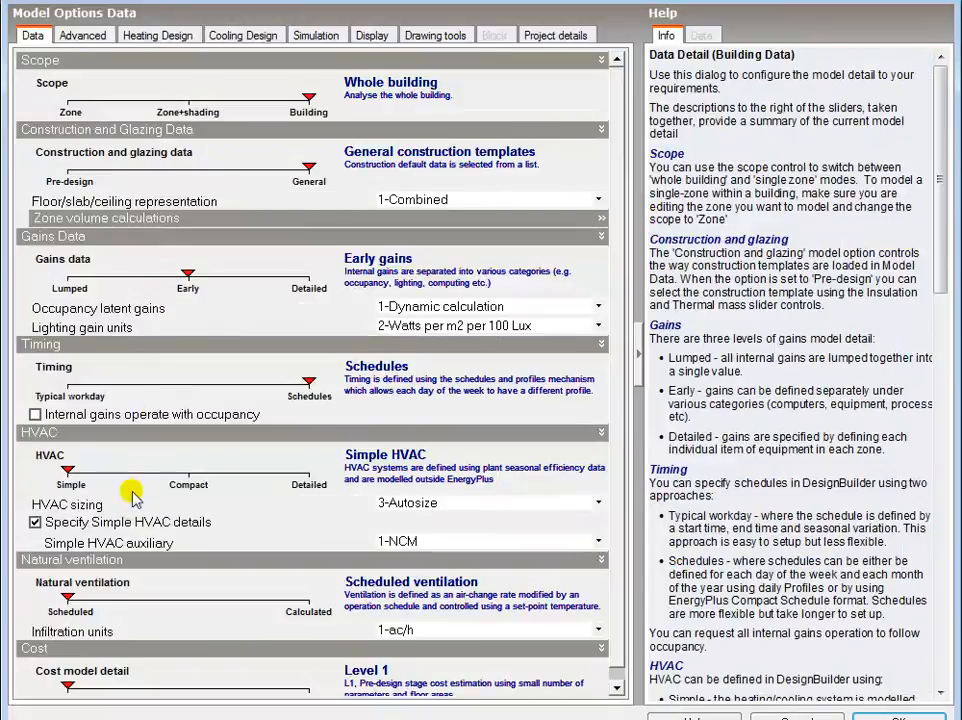
left_click(309, 598)
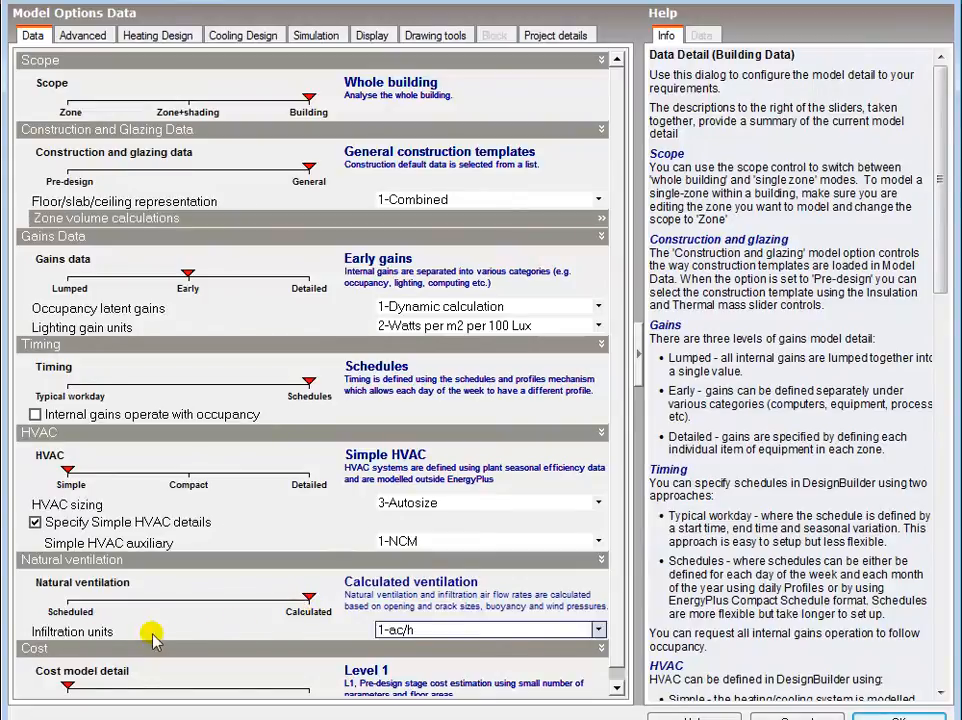
left_click(599, 631)
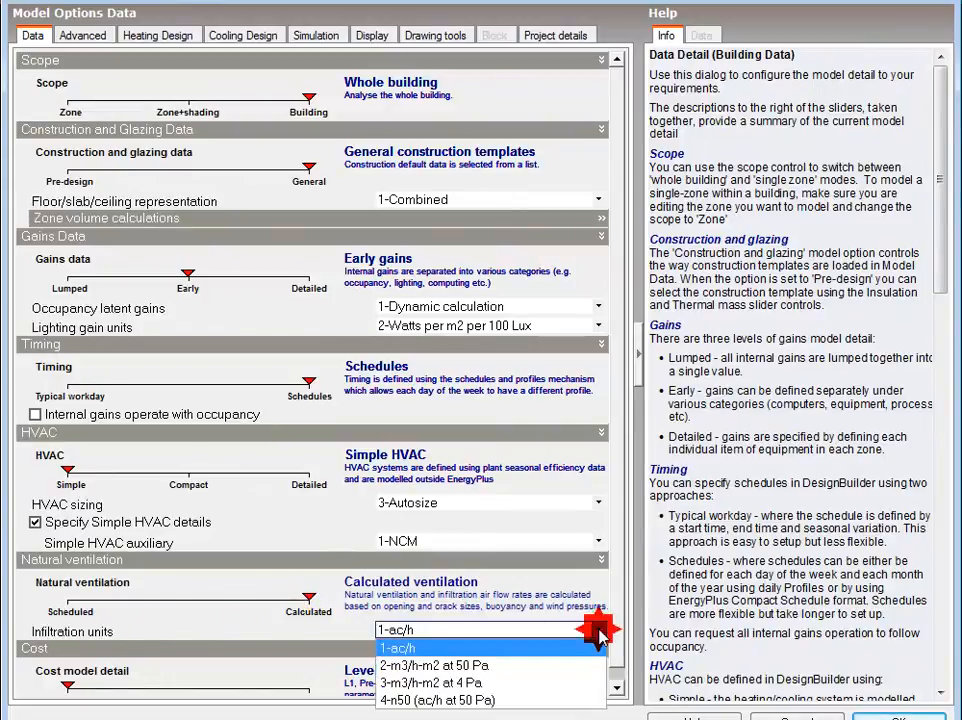
left_click(599, 632)
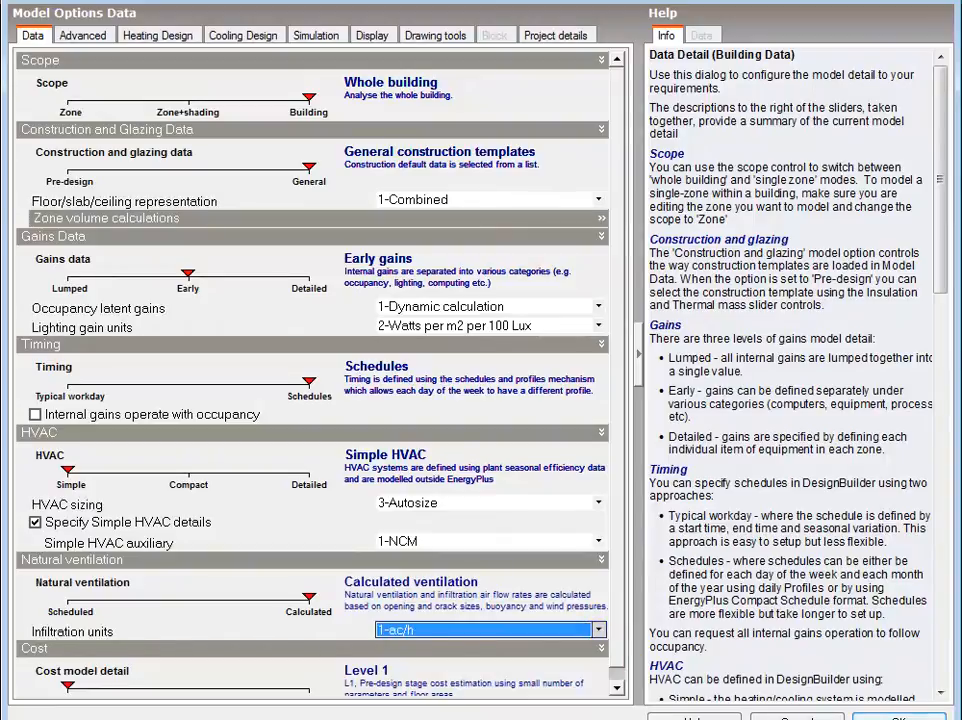
left_click(866, 714)
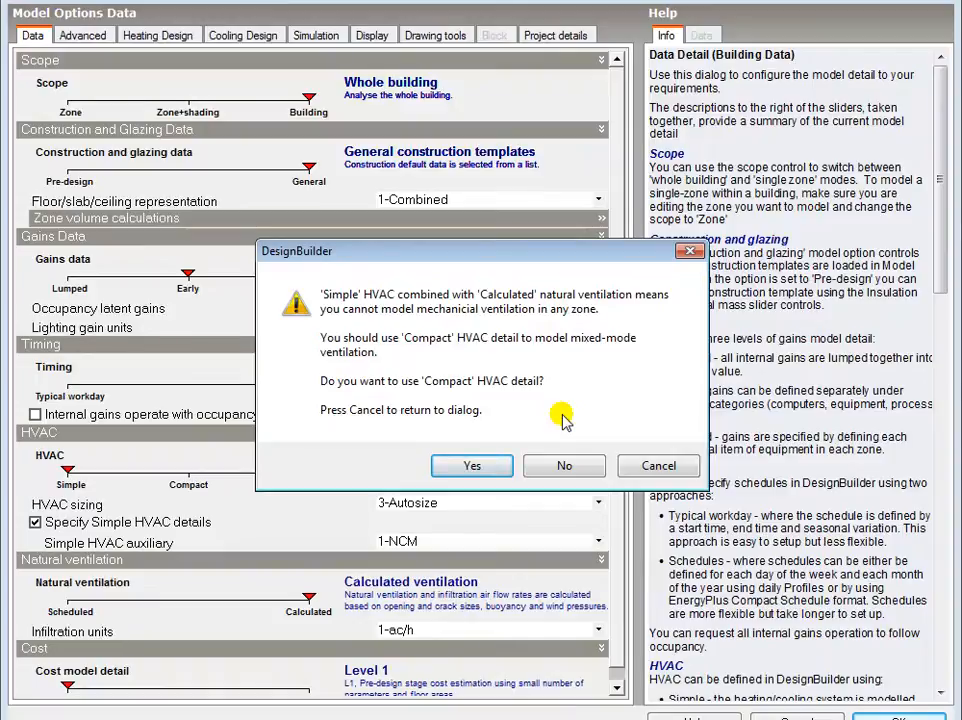
left_click(569, 468)
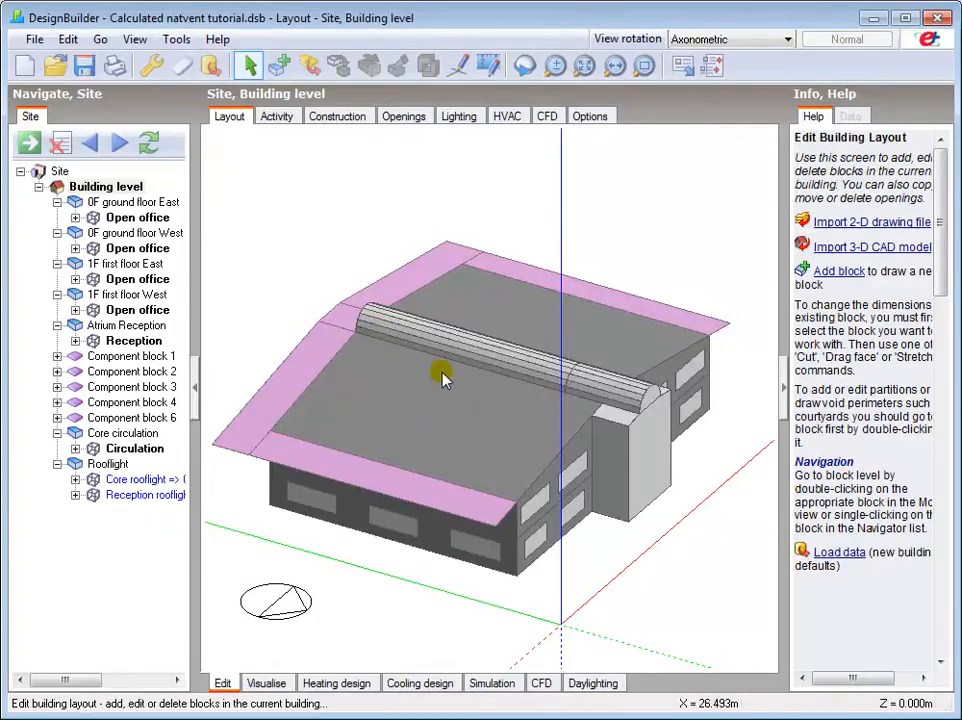
Step: Set the site's location template to BIRMINGHAM AIRPORT from the United Kingdom templates
left_click(60, 172)
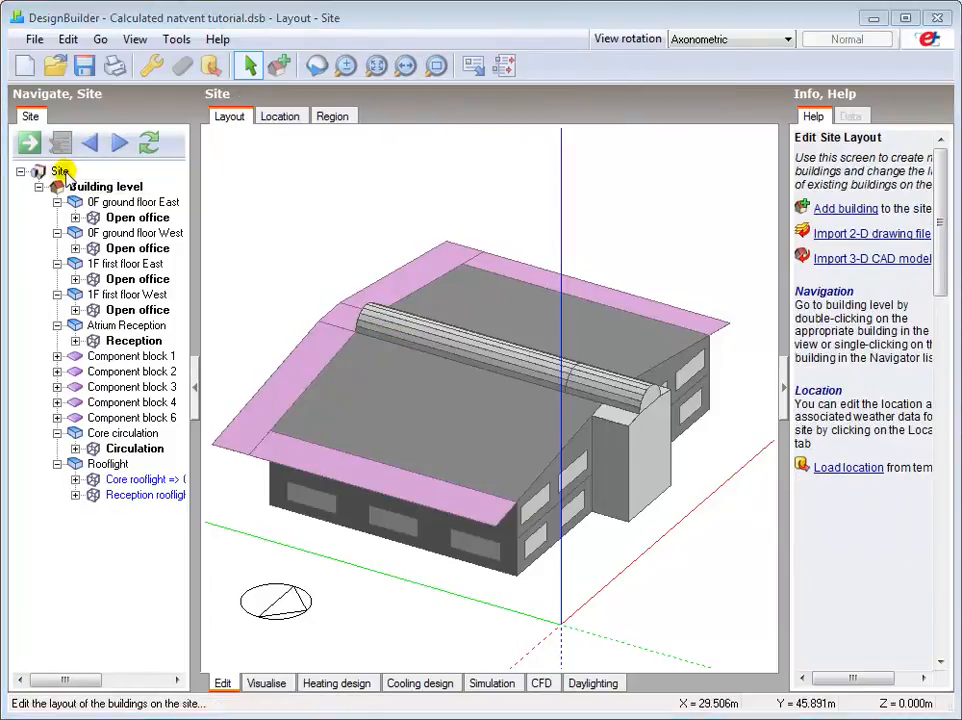
left_click(276, 120)
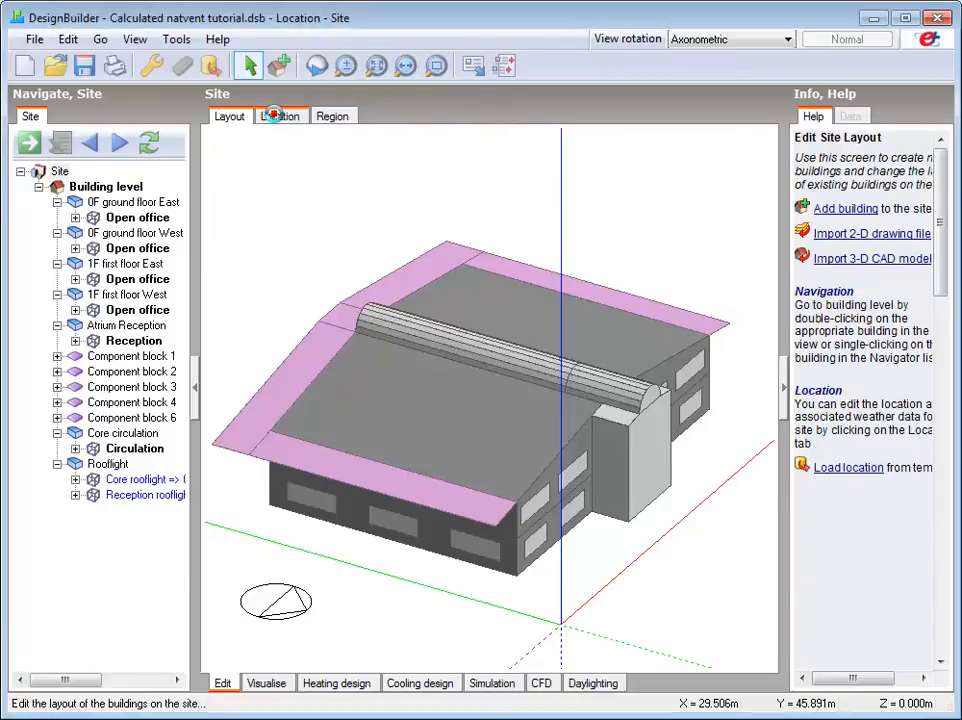
left_click(282, 148)
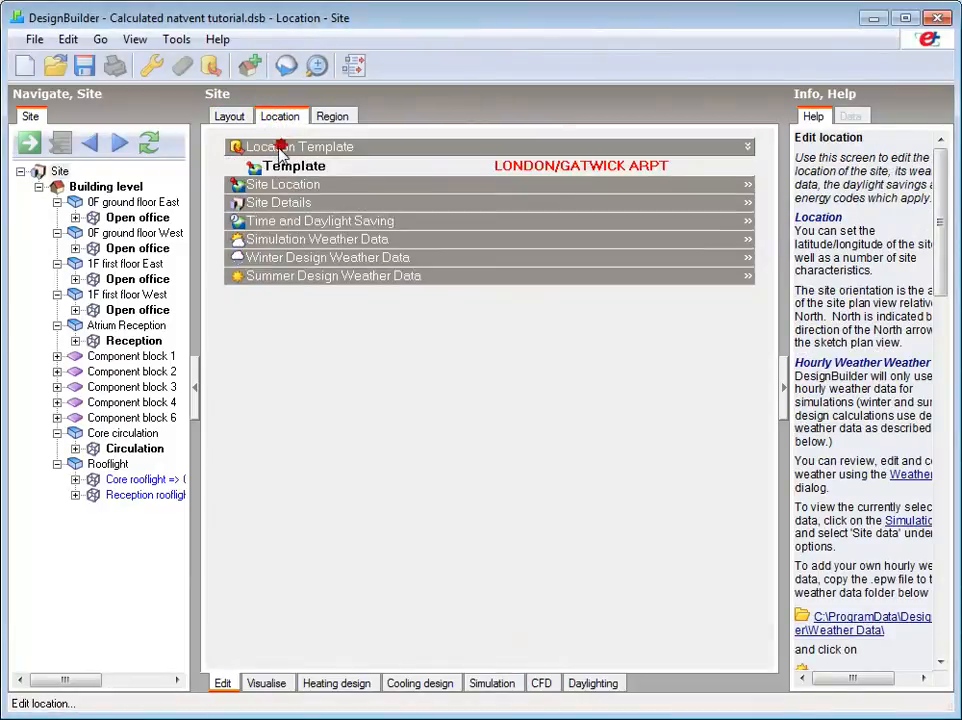
left_click(268, 243)
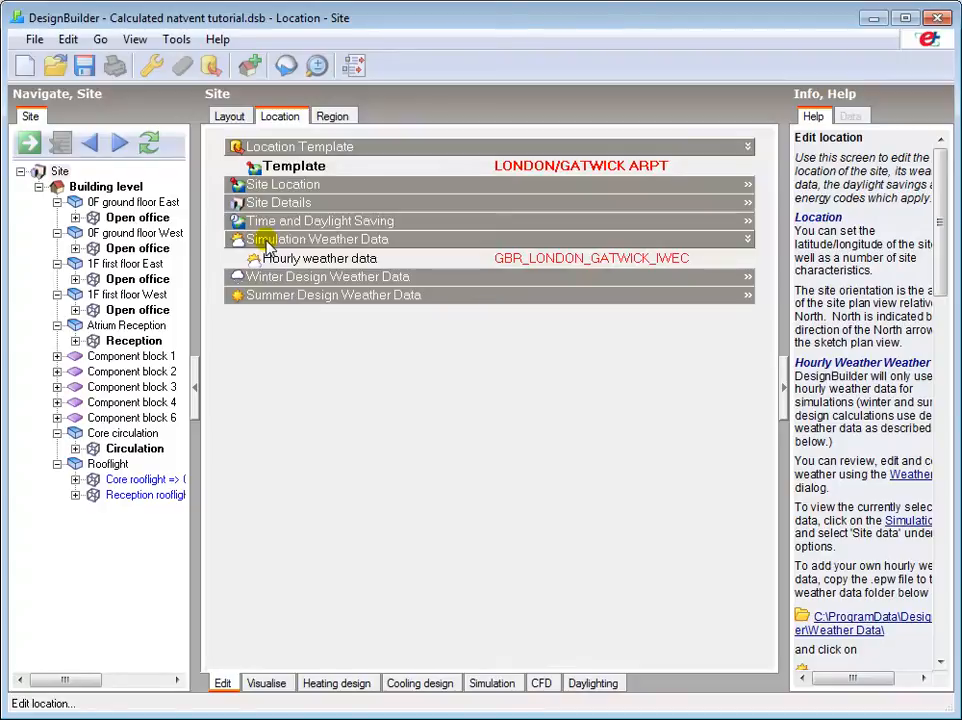
left_click(274, 165)
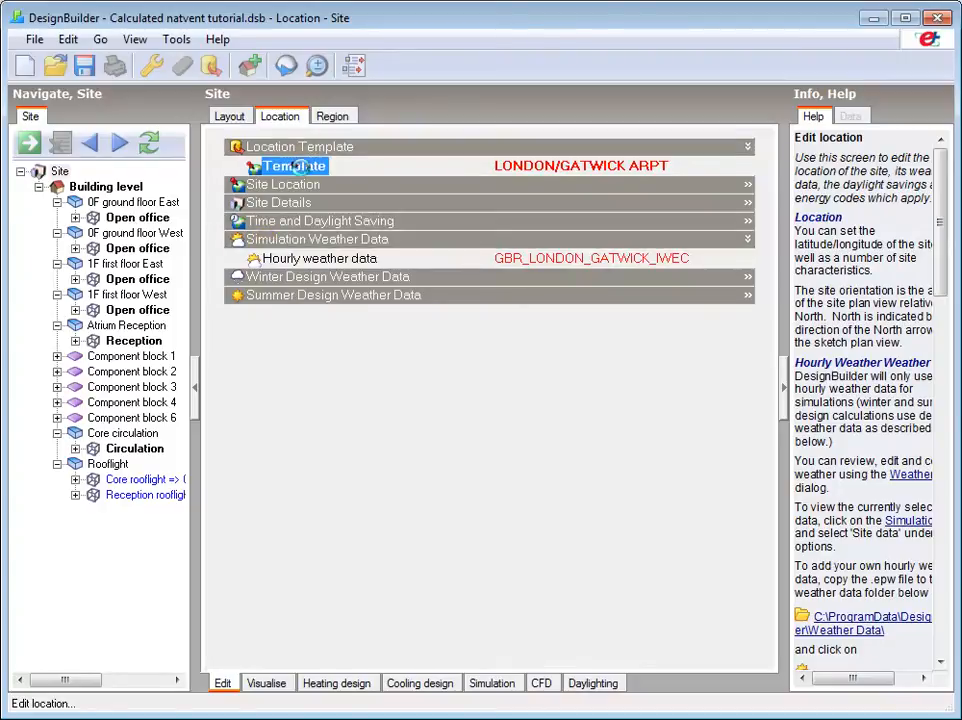
left_click(745, 165)
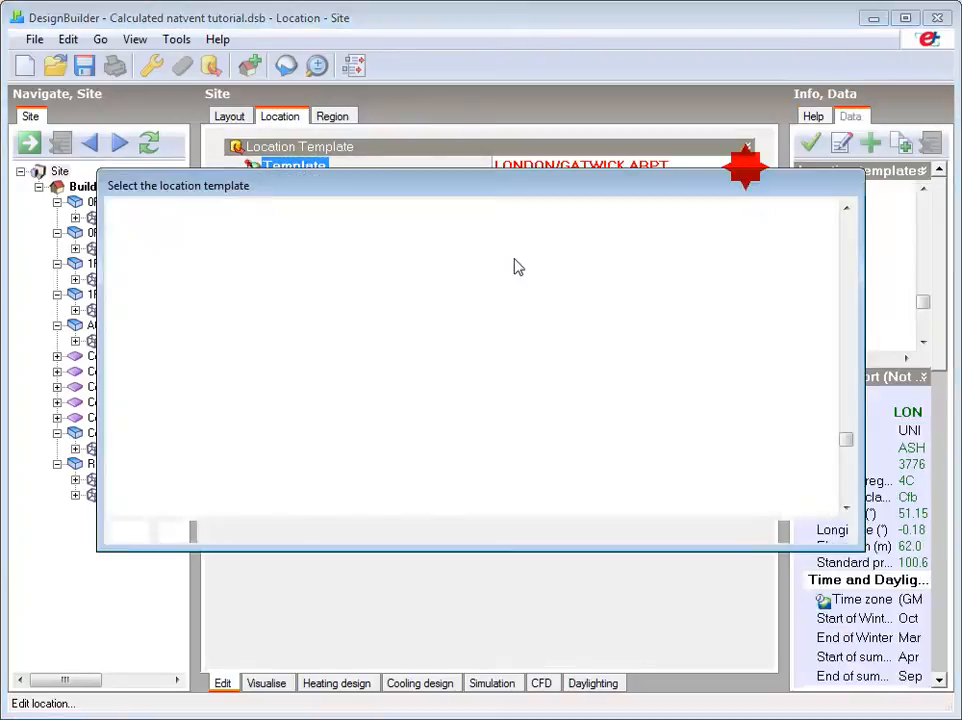
left_click_drag(846, 442, 849, 387)
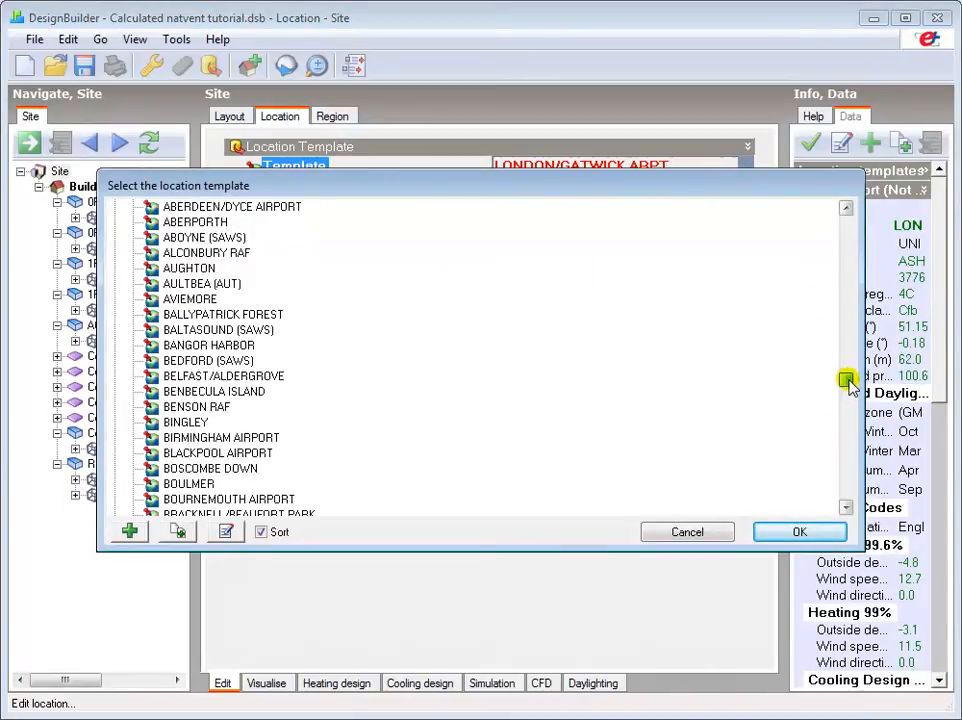
left_click(240, 438)
left_click(802, 531)
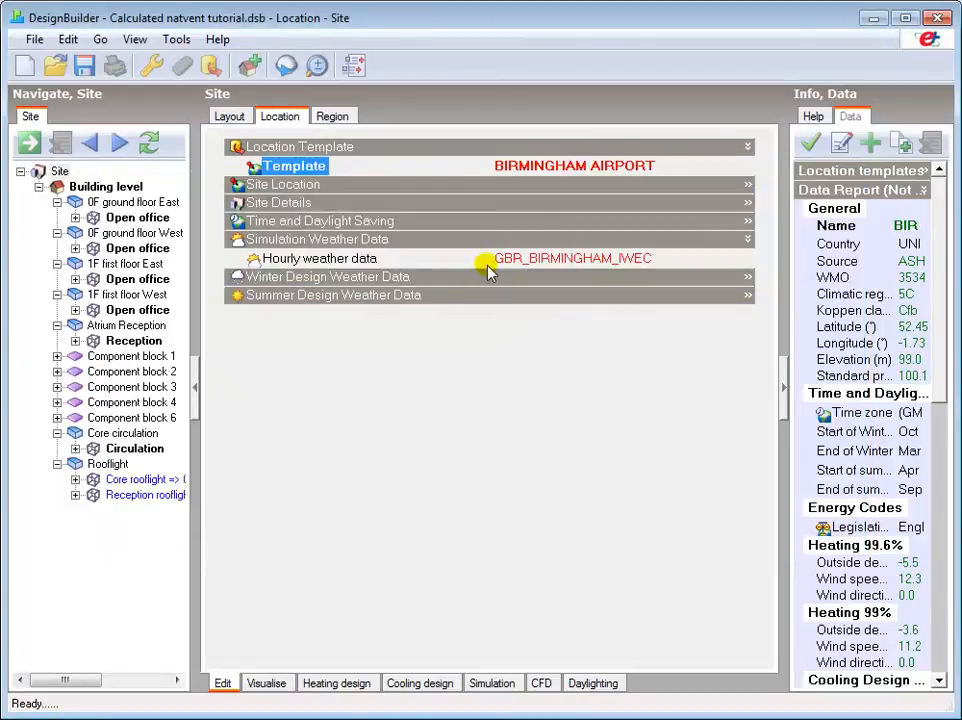
Step: Assign GBR_ENGLAND_BIRMINGHAM-ELMDON_CIBSE-DSY as the site's hourly simulation weather data
left_click(345, 258)
left_click(743, 261)
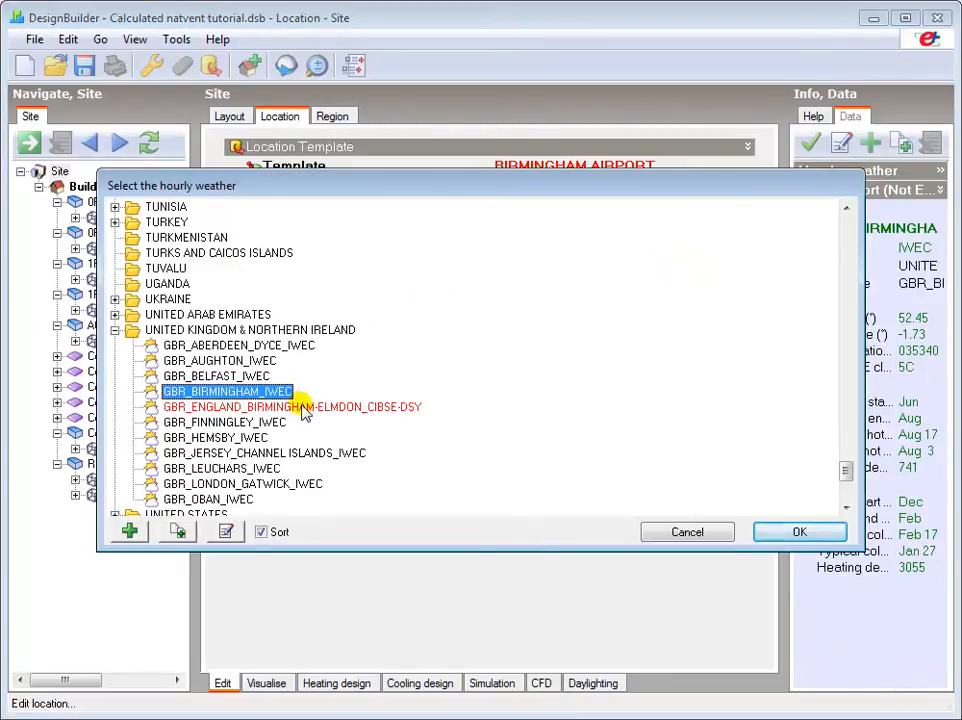
left_click(302, 407)
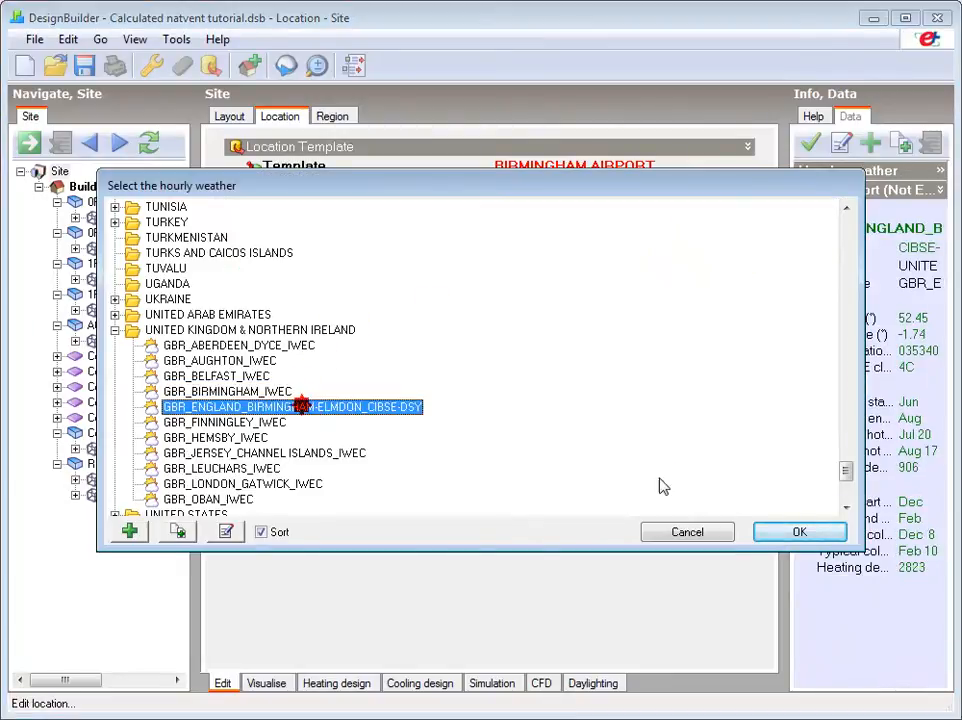
left_click(800, 533)
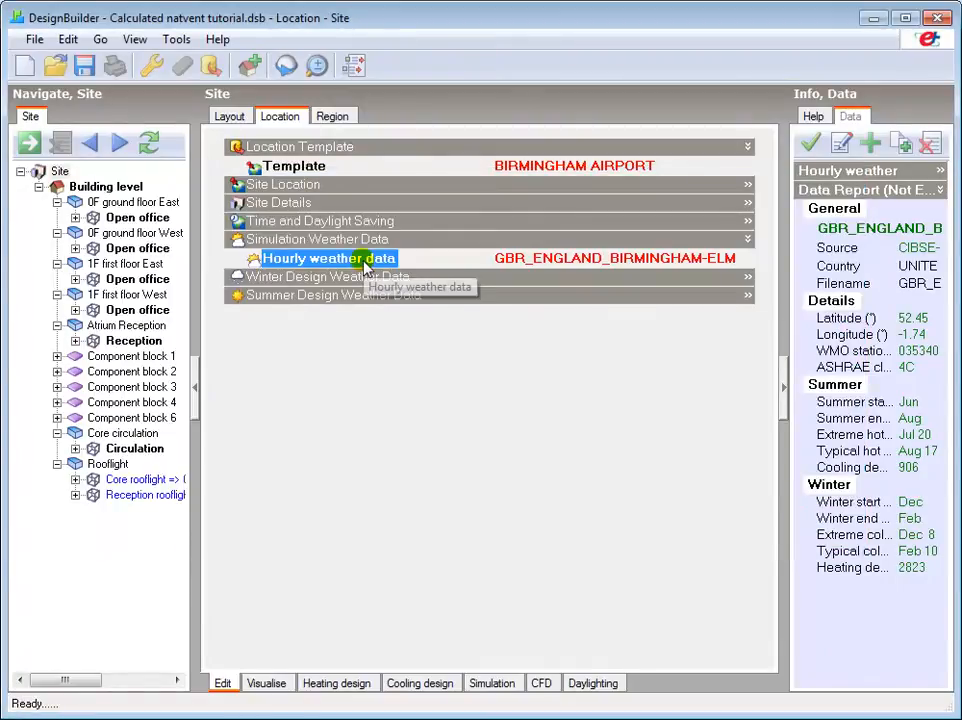
Step: Choose 2-Normal as the exposure to wind in the site details
left_click(313, 206)
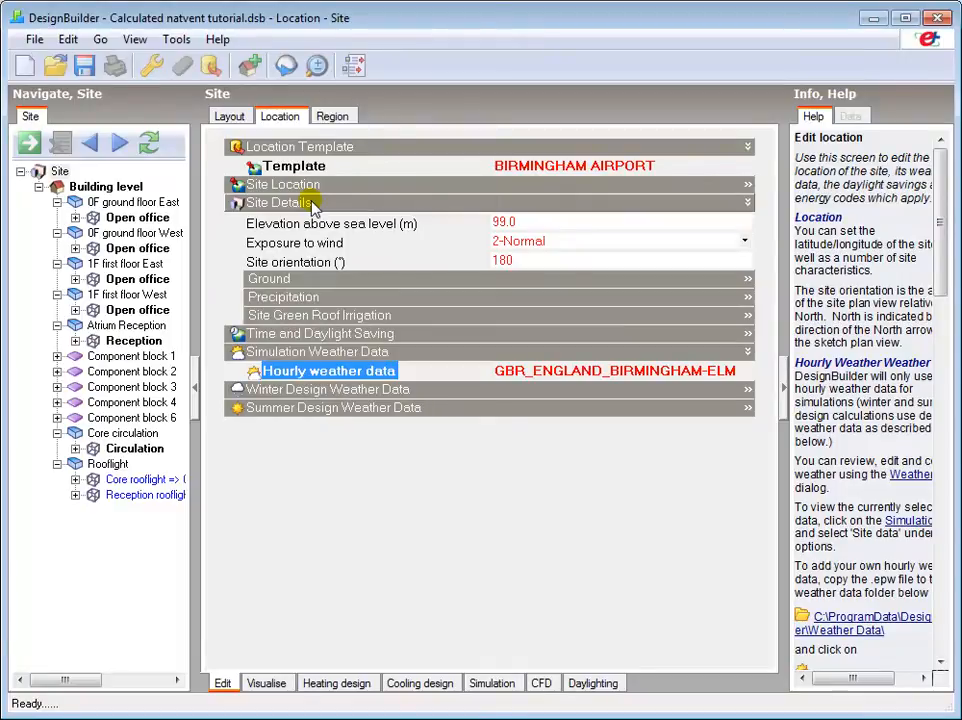
left_click(746, 243)
left_click(745, 243)
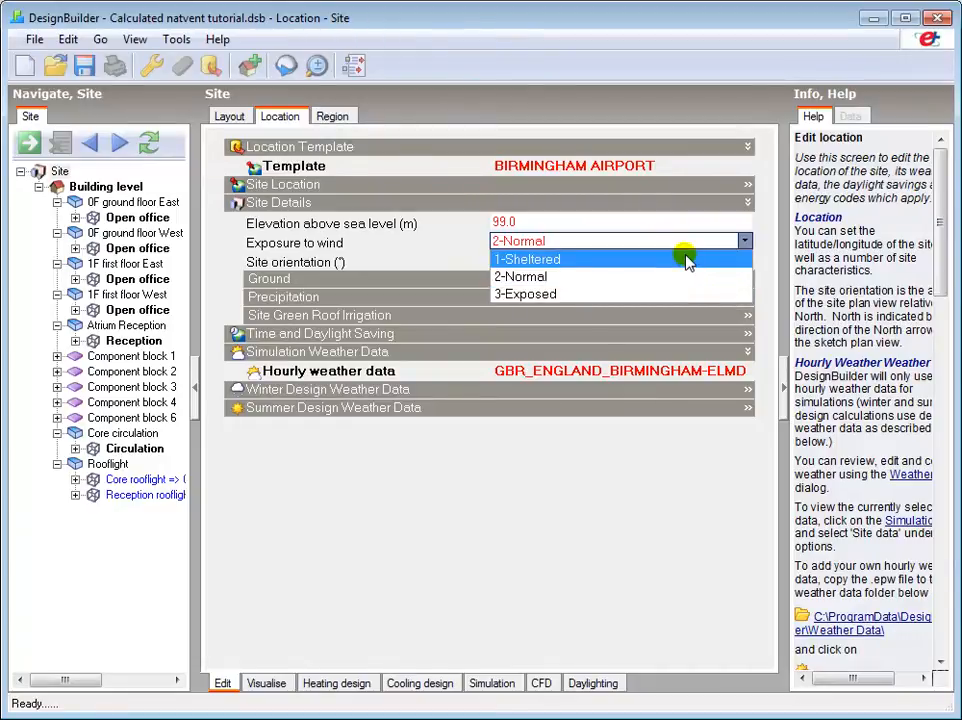
left_click(624, 278)
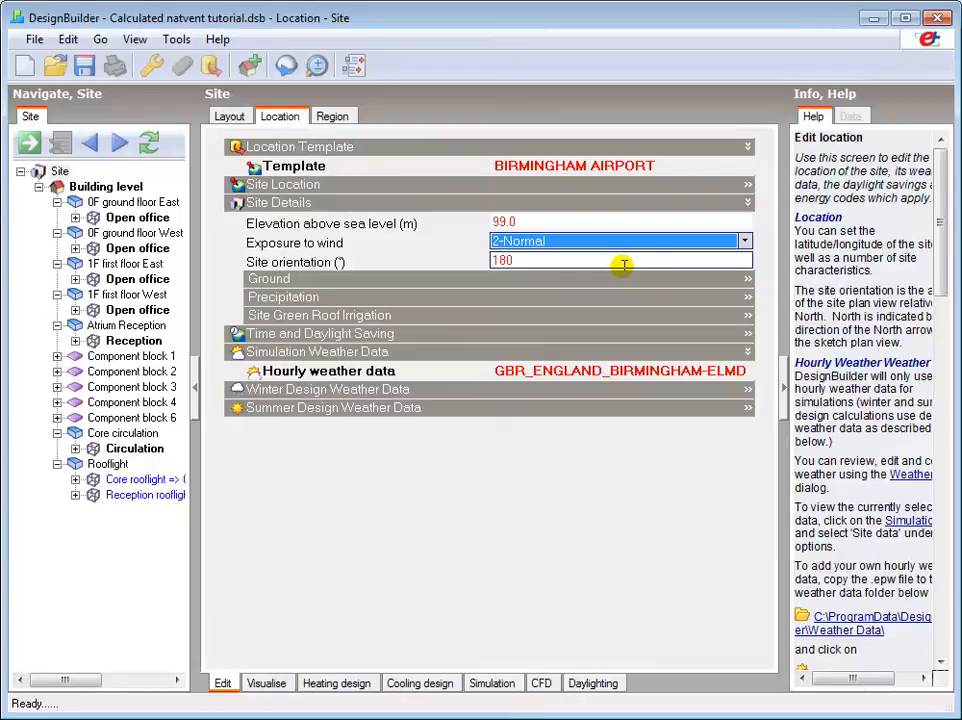
Step: Examine the advanced natural ventilation model options at building level, including the wind factor and the settings for modulating opening areas
left_click(97, 188)
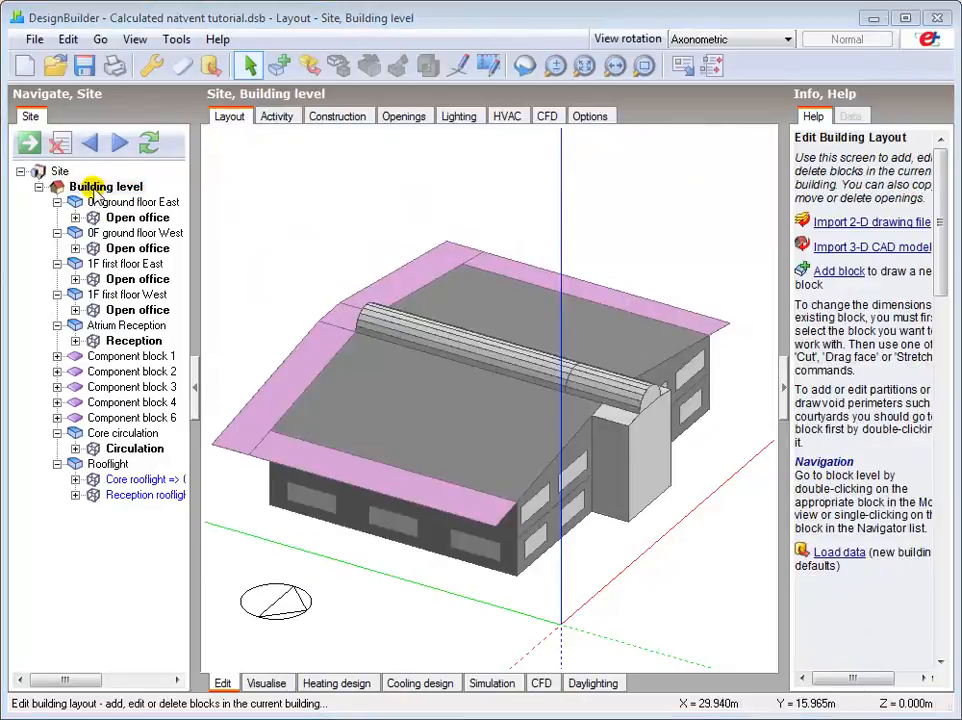
left_click(148, 70)
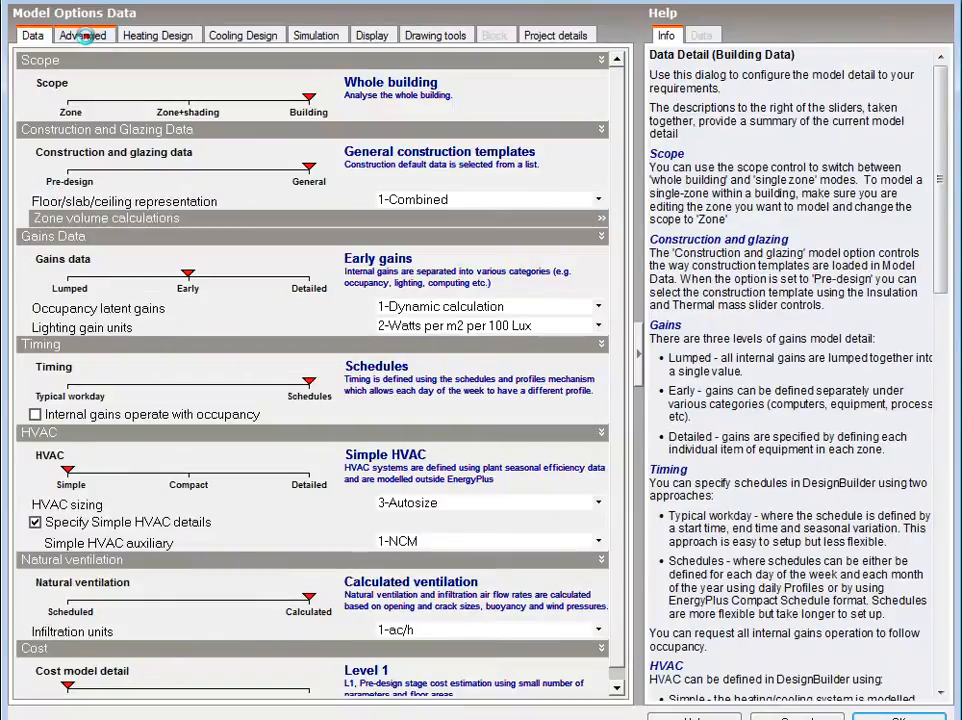
left_click(85, 37)
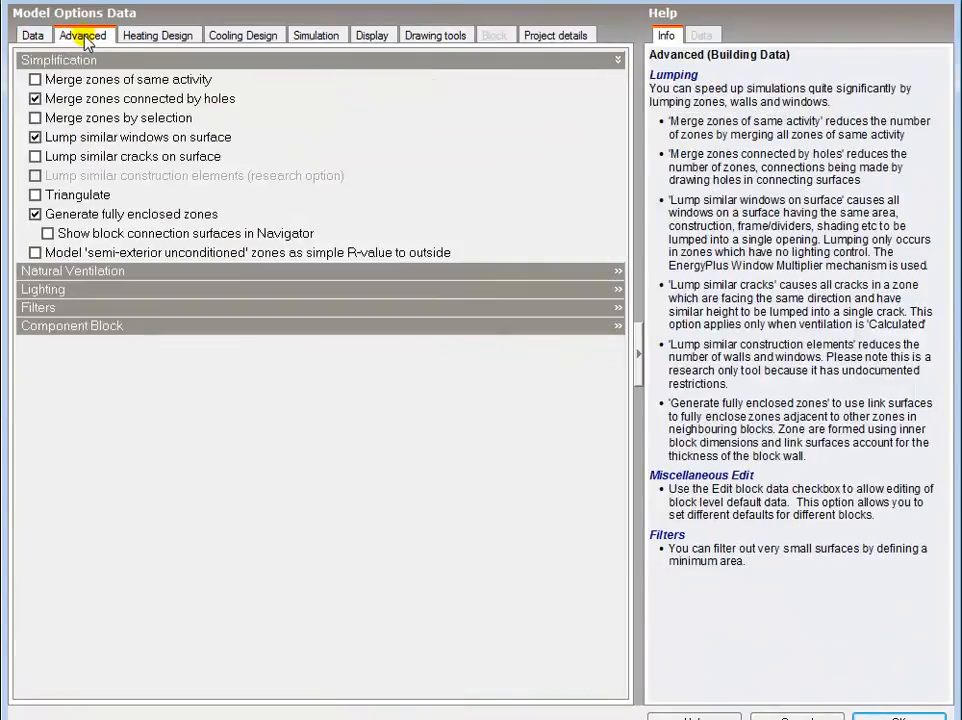
left_click(58, 272)
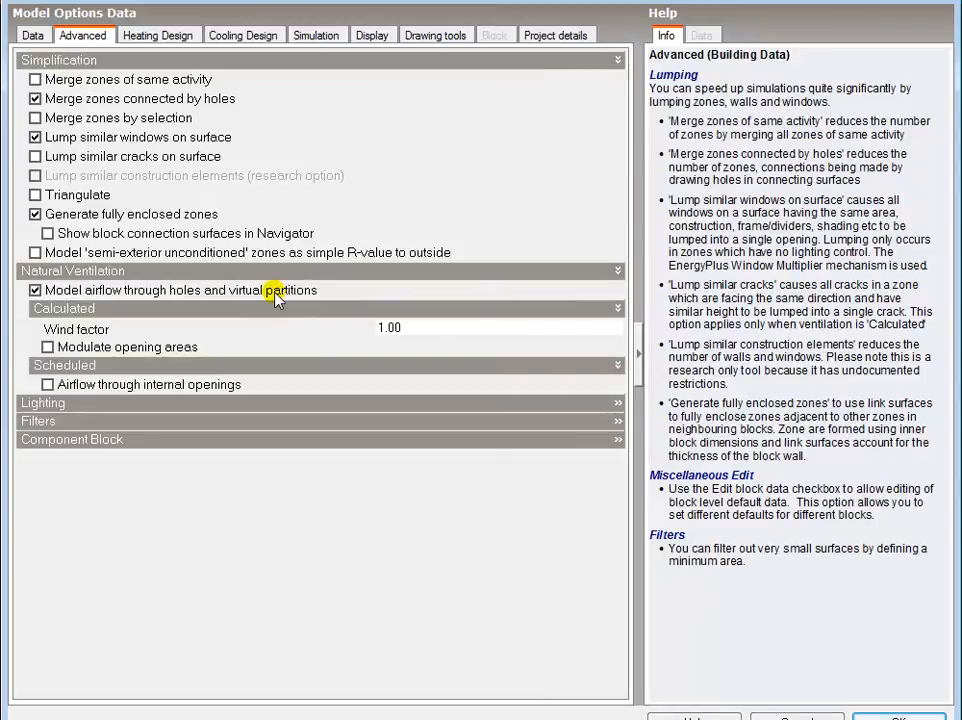
left_click(371, 330)
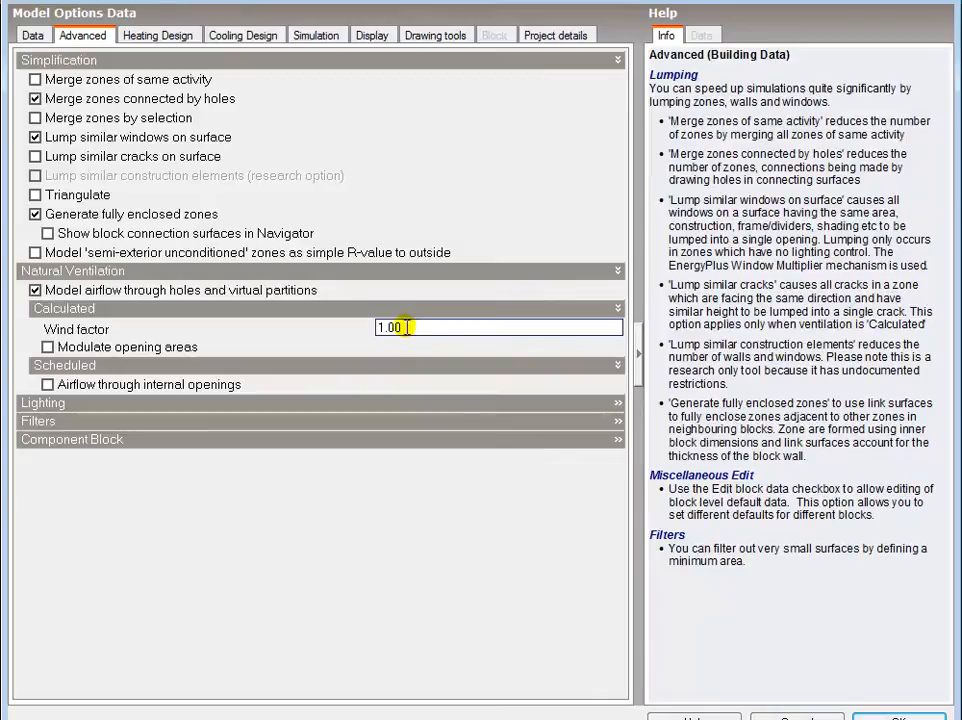
left_click(47, 347)
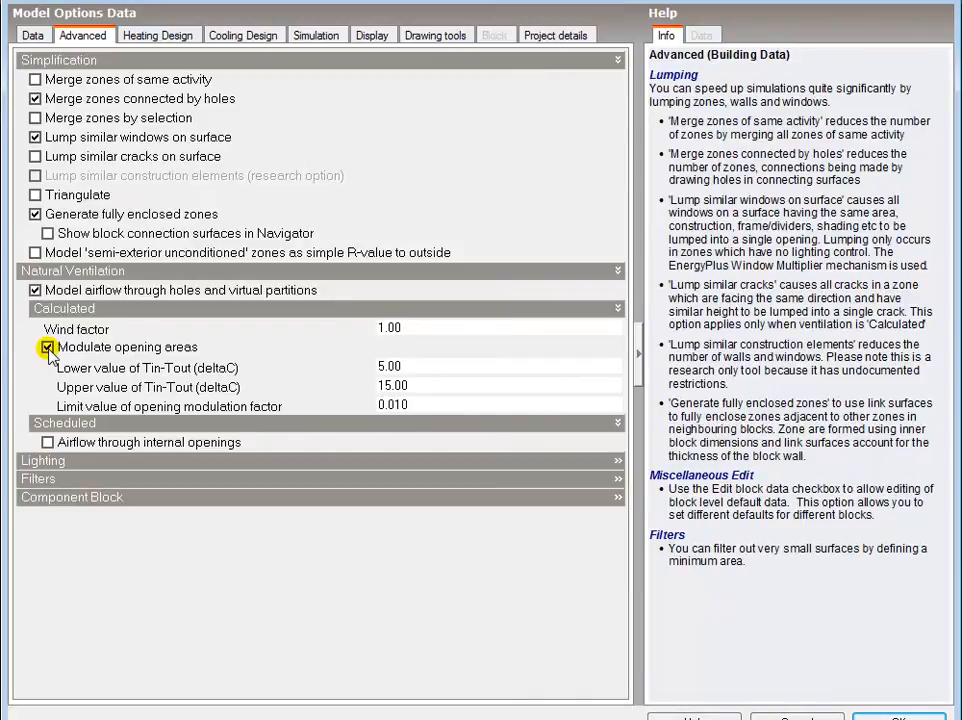
left_click(47, 348)
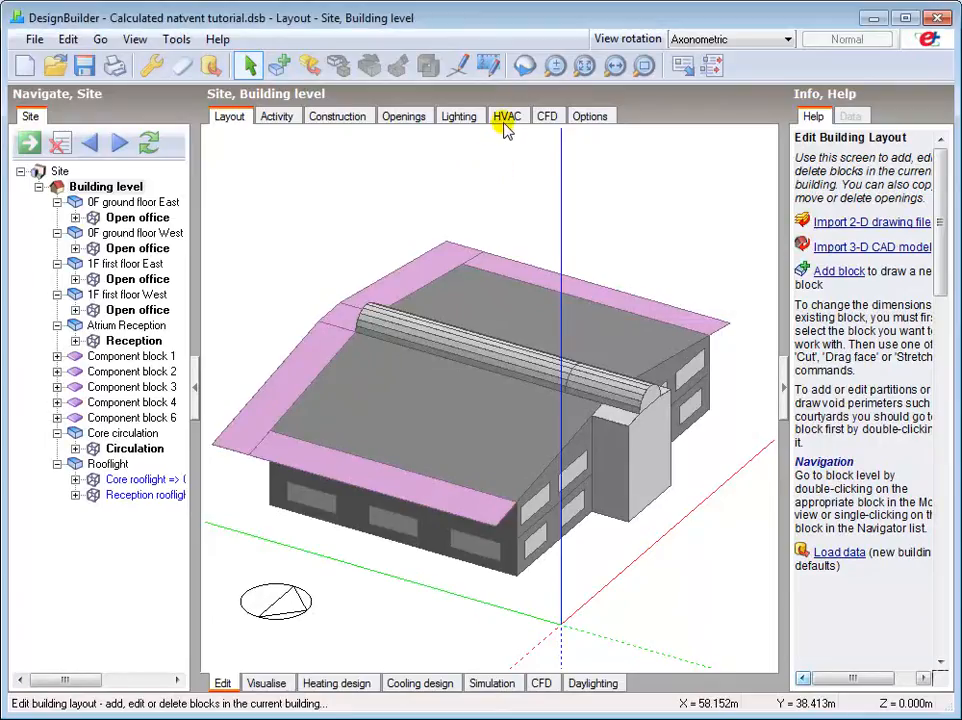
Step: Apply the HVAC template "Hot water radiator heating, nat vent" to the whole building
left_click(507, 117)
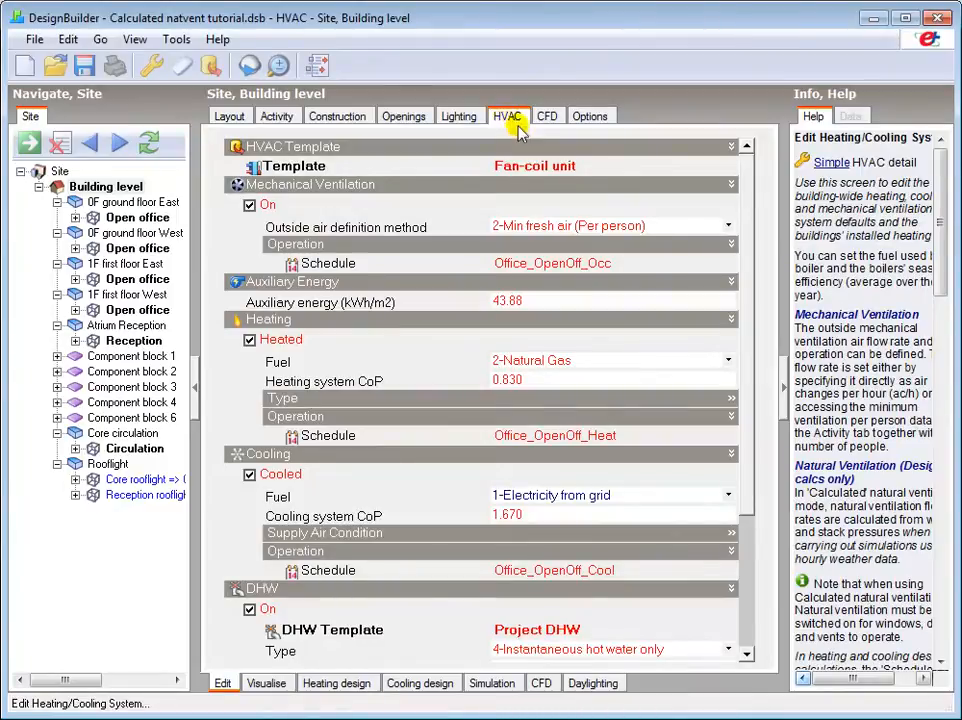
left_click(600, 165)
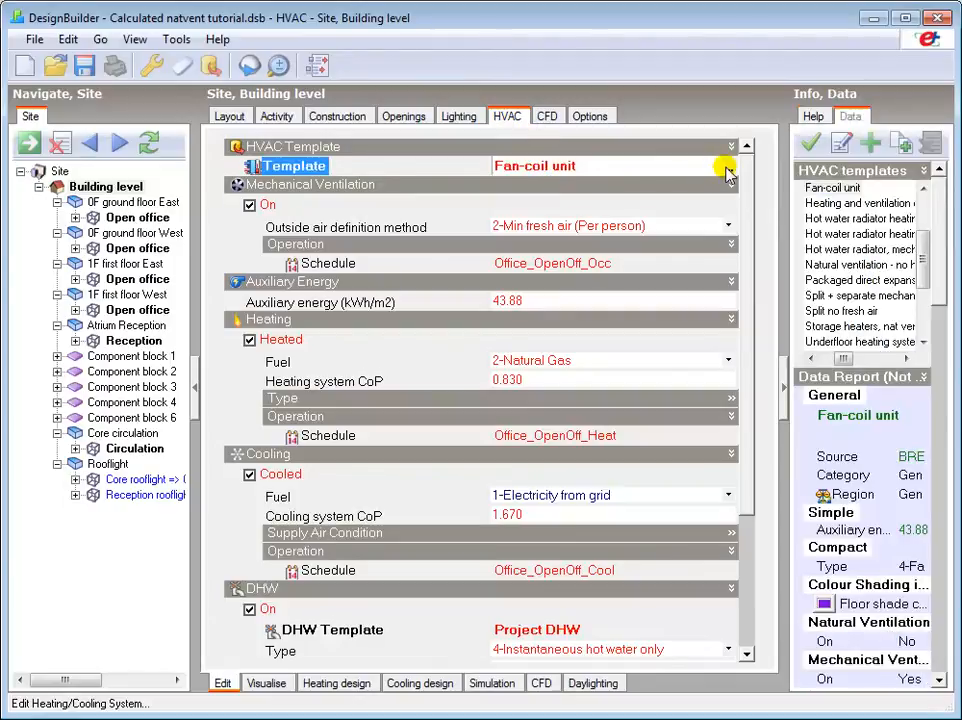
left_click(727, 168)
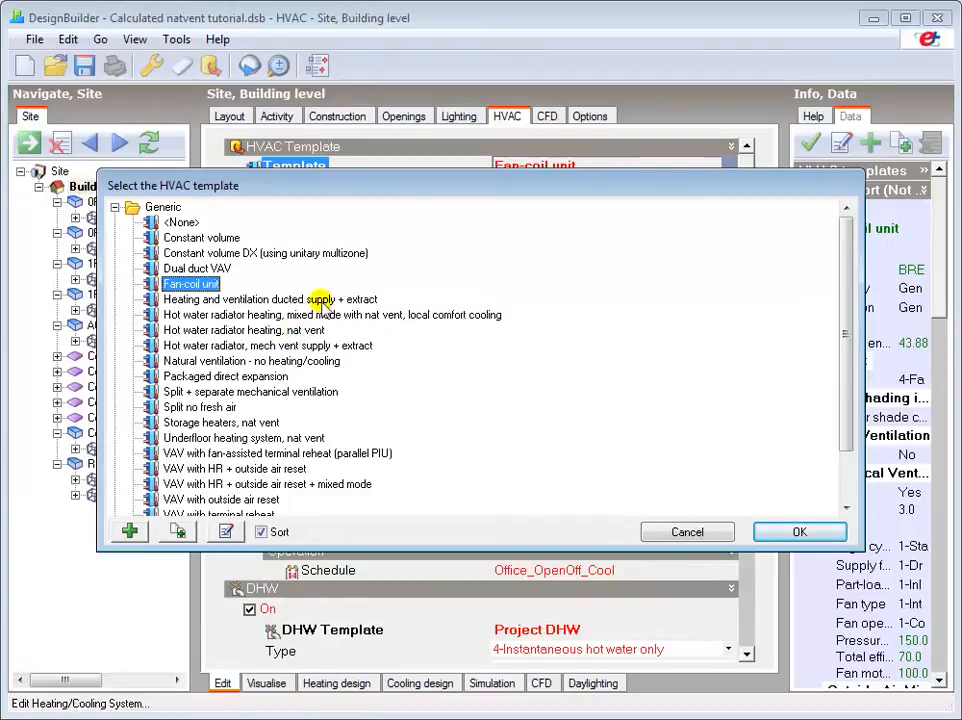
left_click(293, 331)
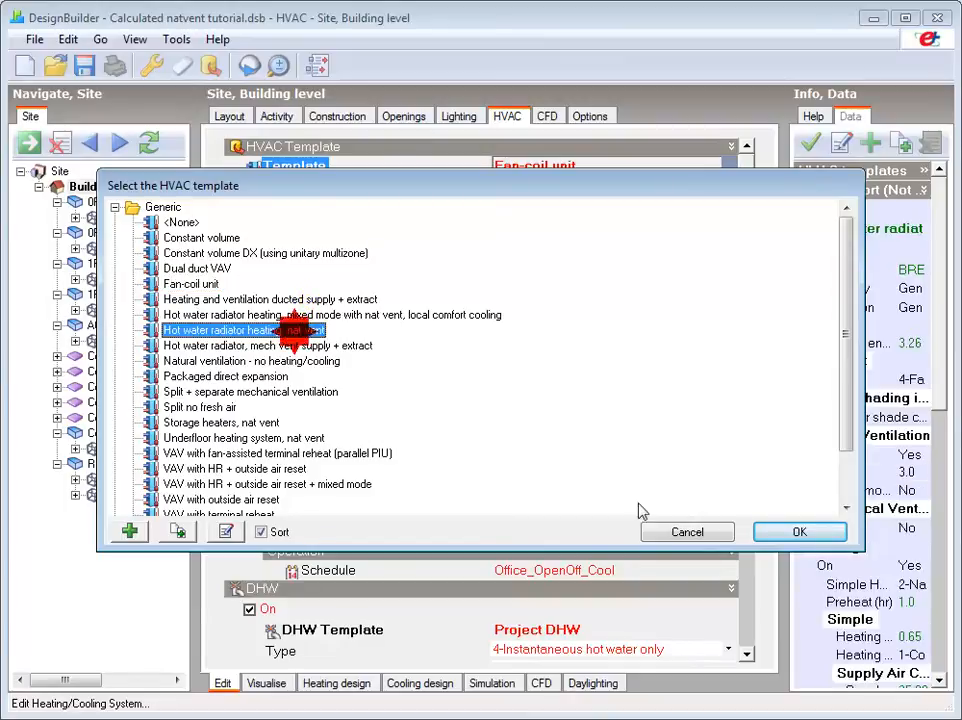
left_click(795, 533)
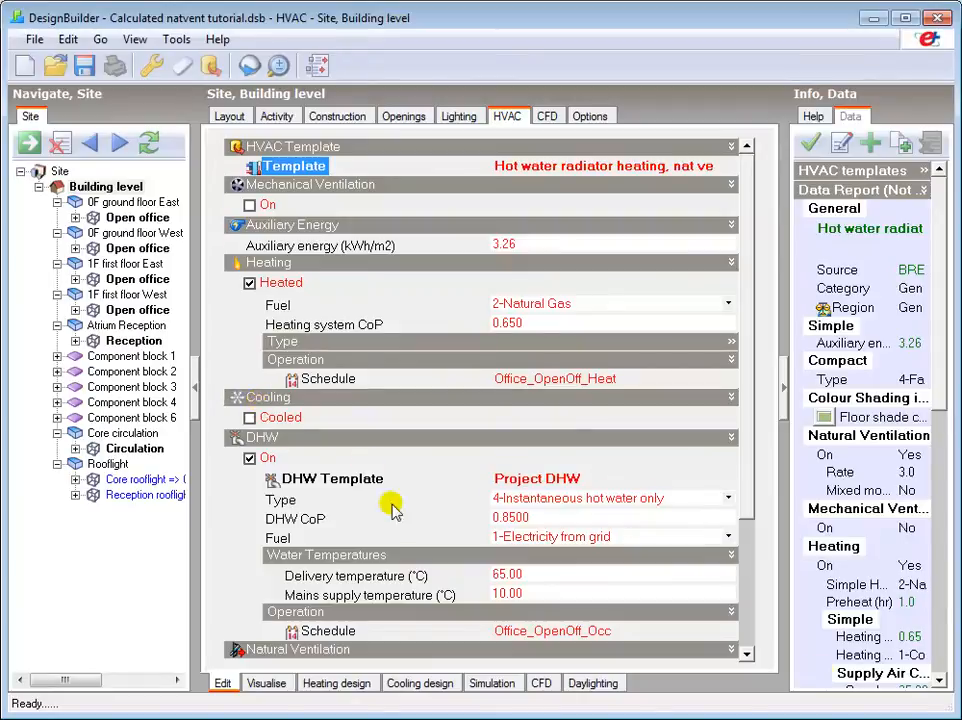
Step: Turn natural ventilation off and back on in the building's HVAC settings
left_click_drag(752, 487, 743, 620)
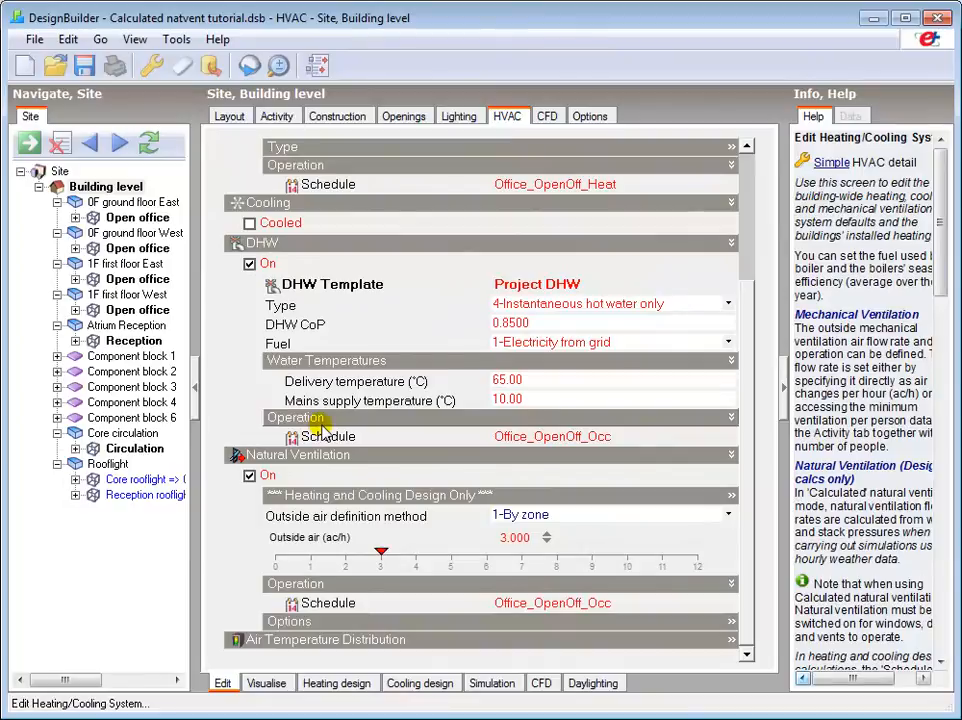
left_click(249, 477)
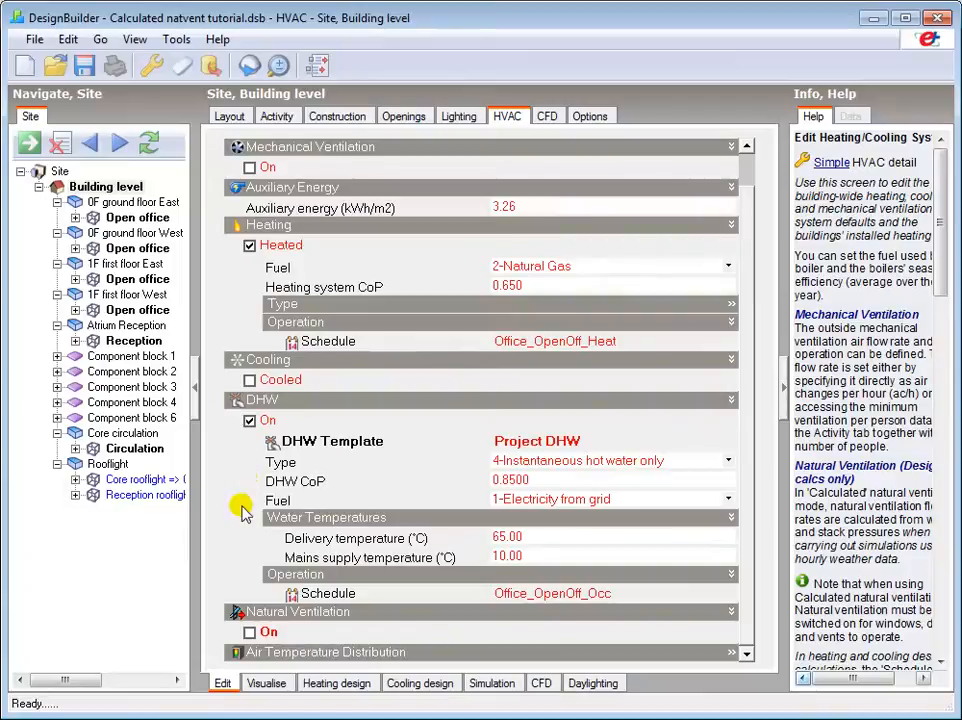
left_click(250, 632)
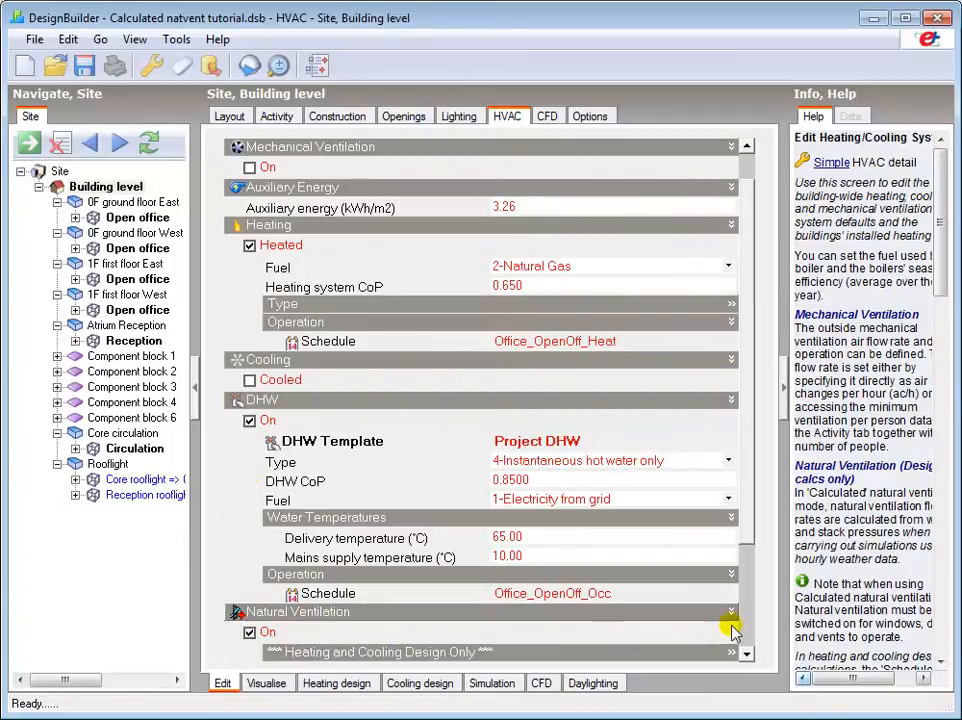
Step: Examine the building's natural ventilation settings, the ventilation setpoint temperatures in the activity data and the airtightness settings in the construction data
scroll(735, 650, "down", 3)
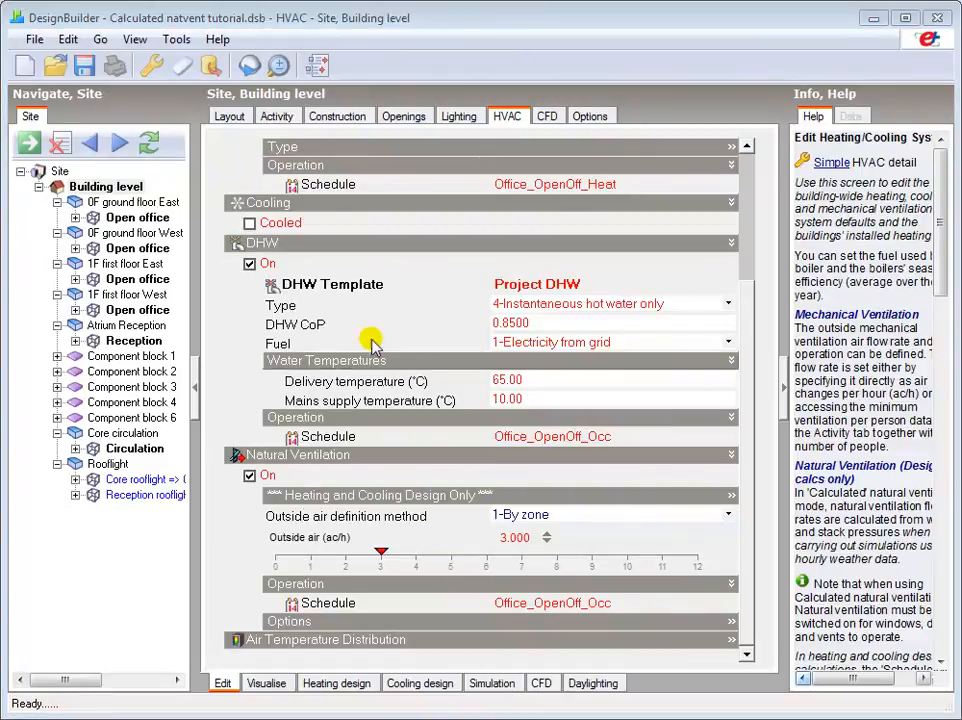
left_click(276, 117)
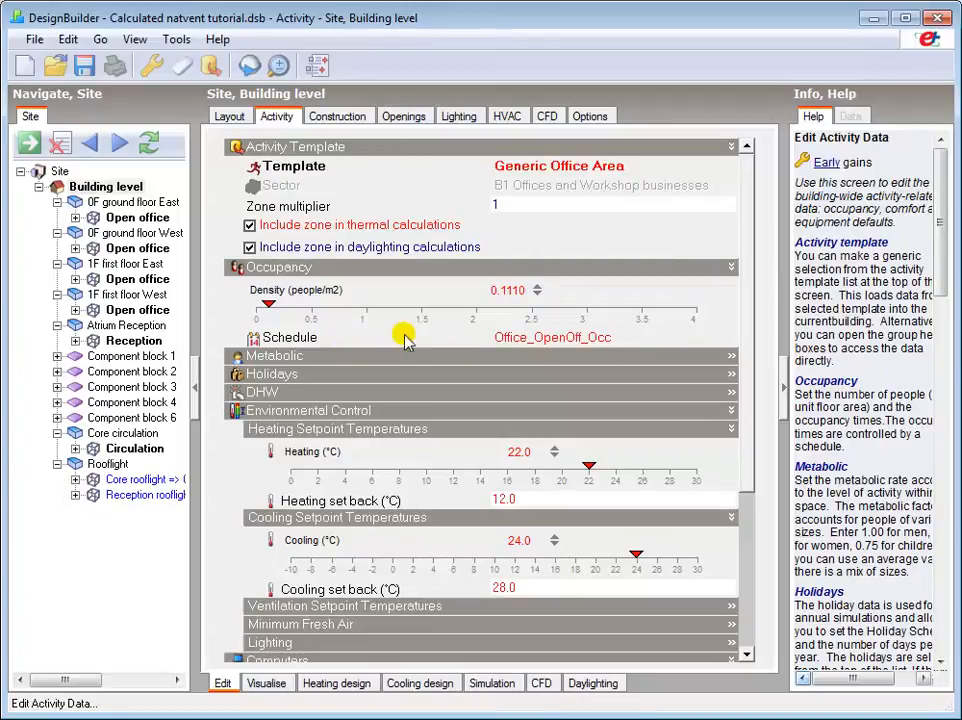
left_click(309, 338)
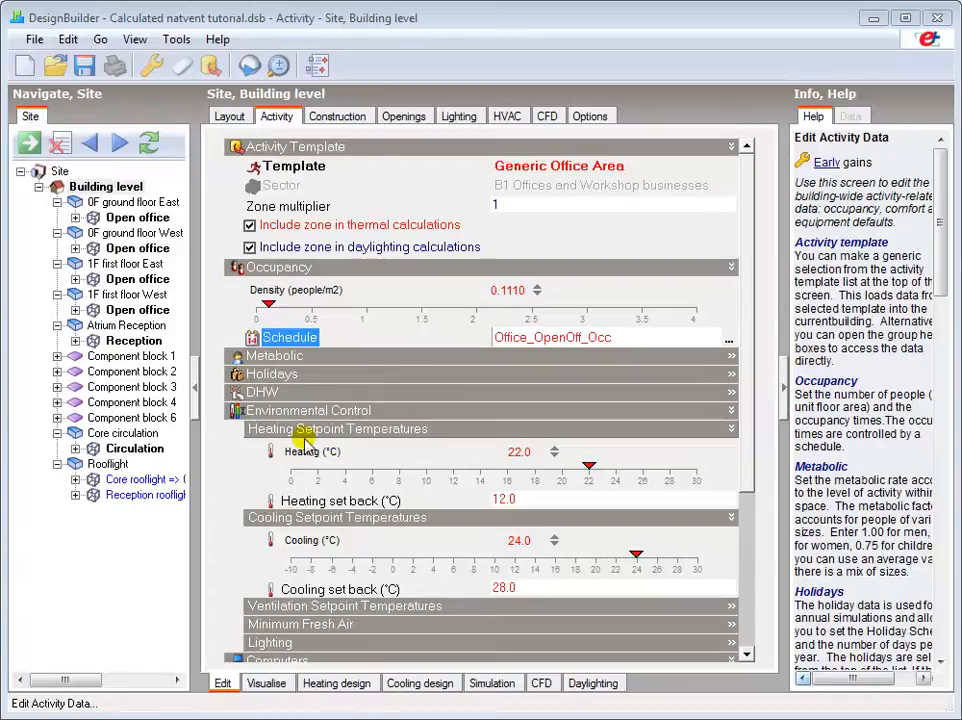
left_click(315, 605)
left_click(746, 646)
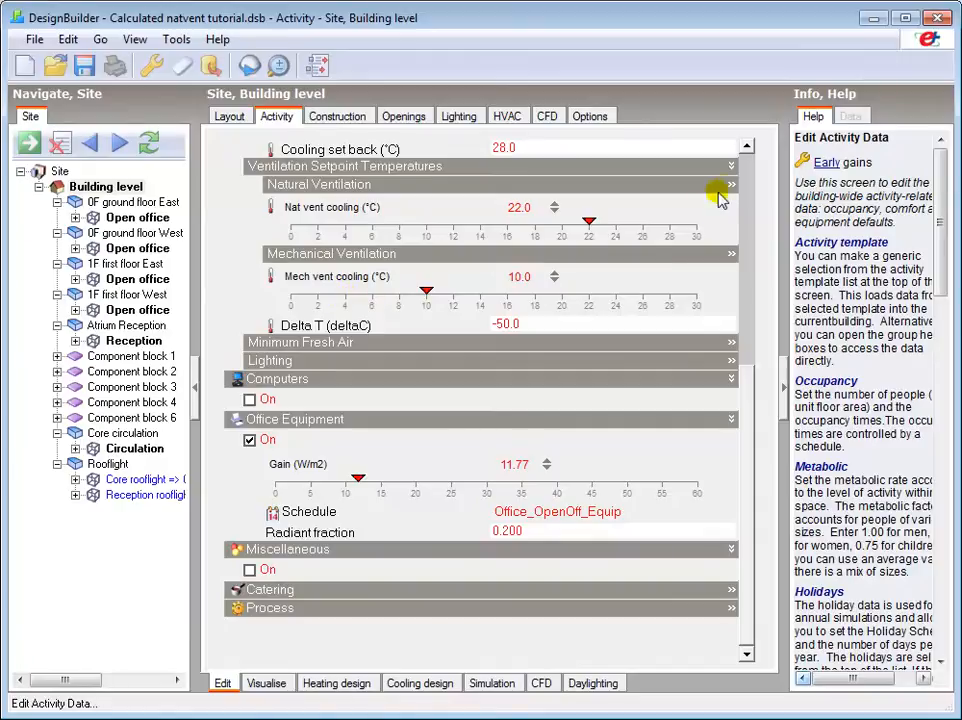
left_click(746, 147)
left_click(746, 147)
left_click(746, 147)
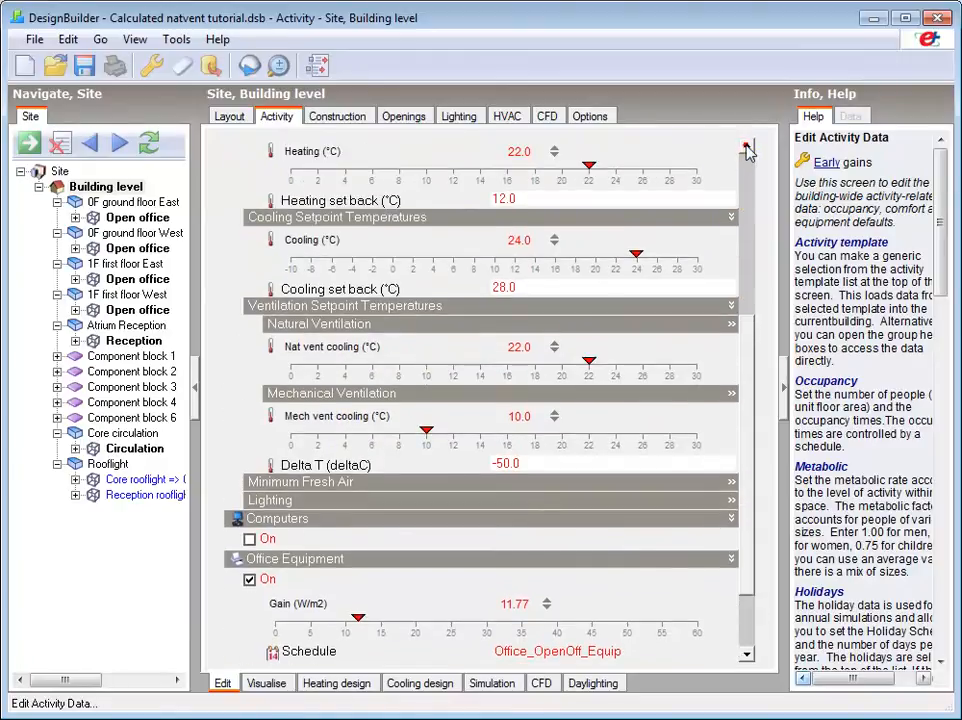
left_click(746, 147)
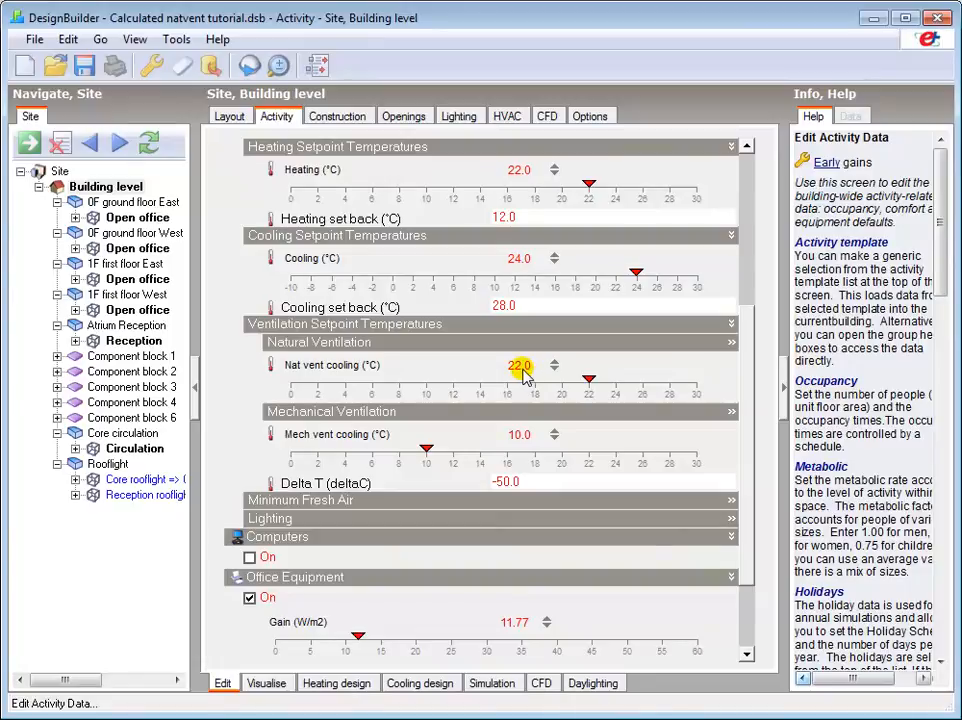
left_click(340, 117)
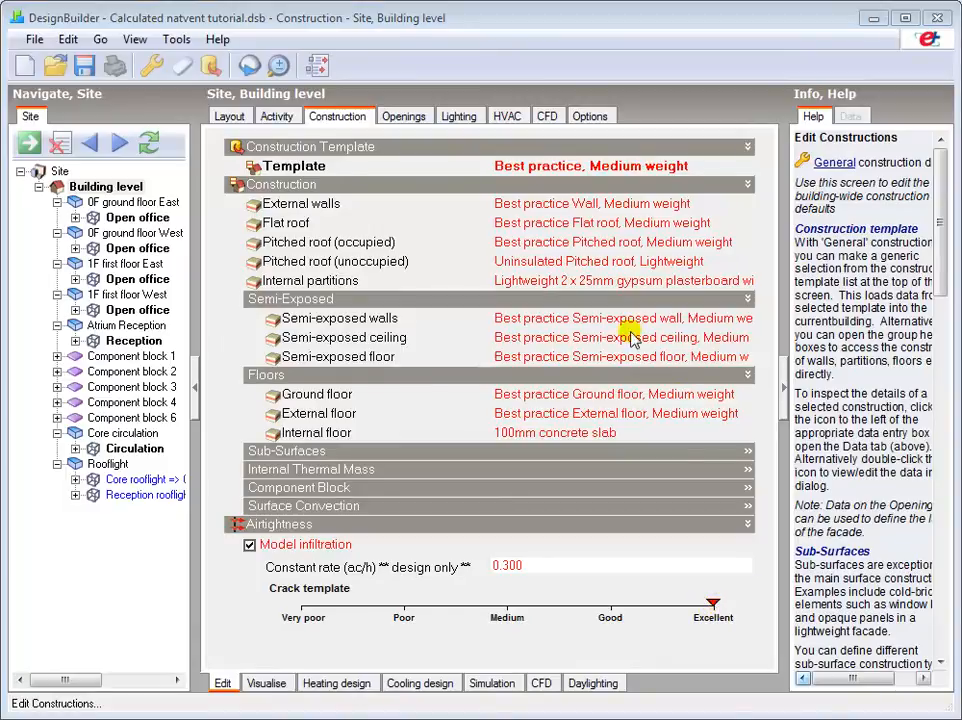
Step: Set the percentage of glazing area that opens to 25% for the building's external windows
left_click(405, 117)
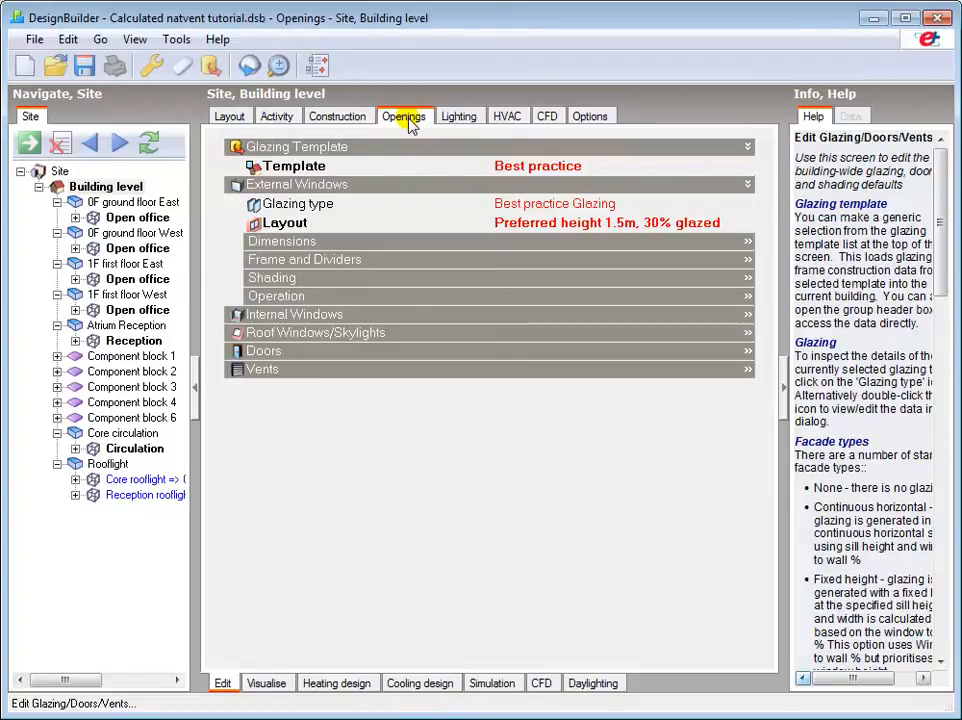
left_click(289, 298)
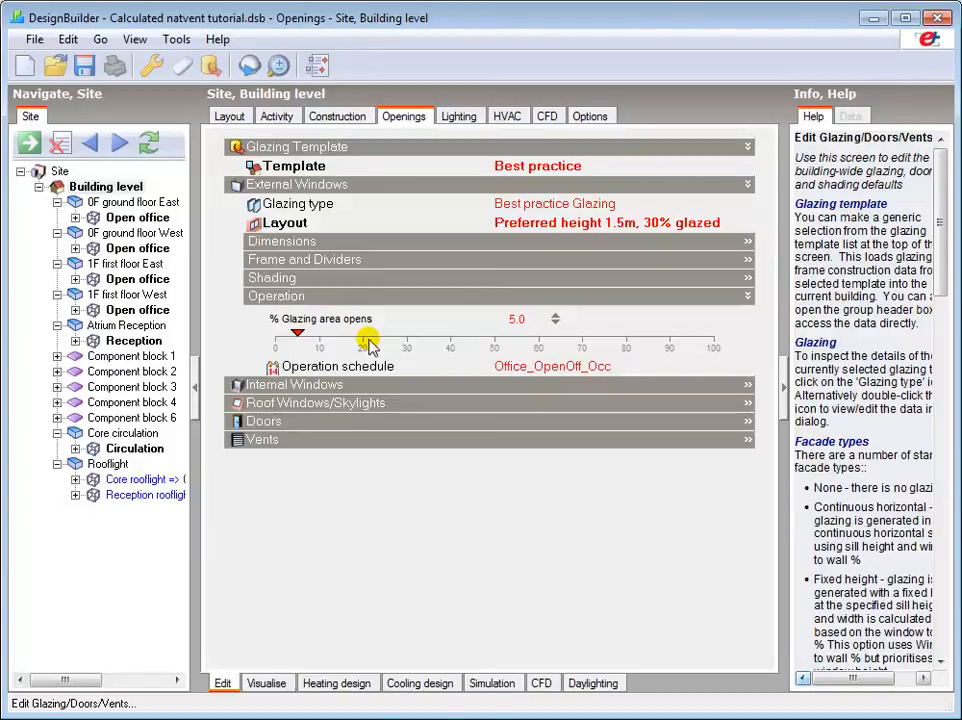
left_click(384, 340)
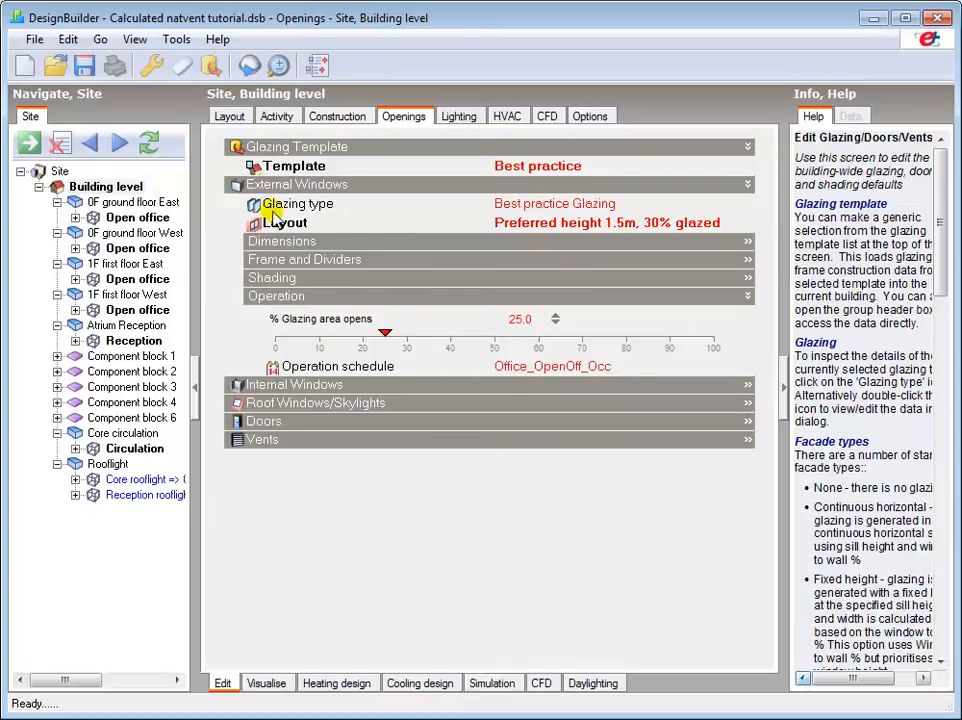
Step: Set the percentage of glazing area that opens to 25% for both the internal windows and the roof windows/skylights
left_click(246, 384)
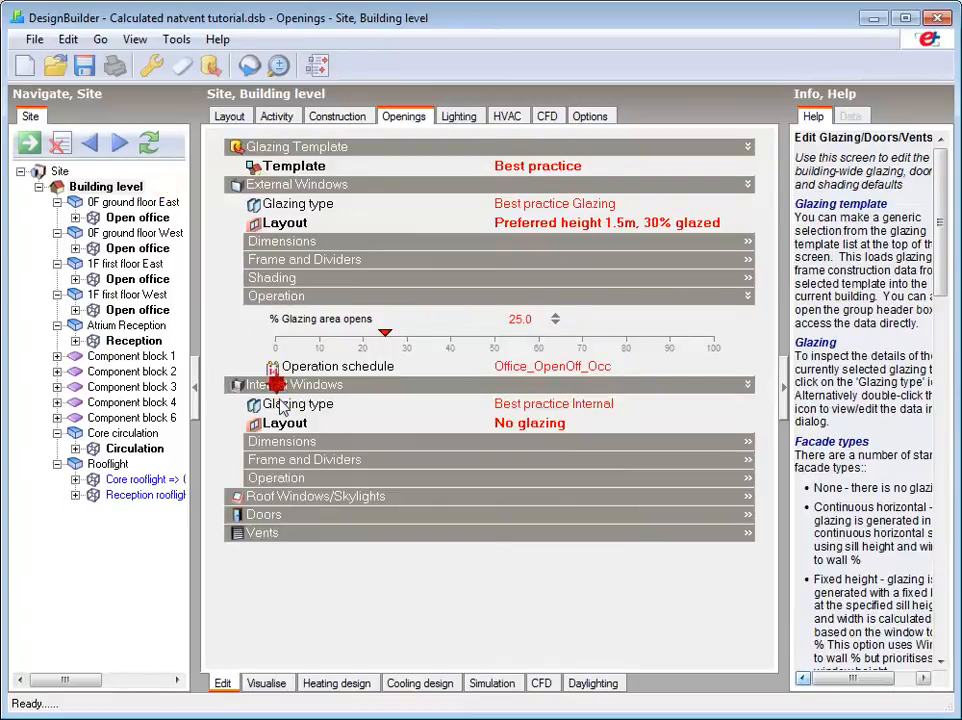
left_click(280, 477)
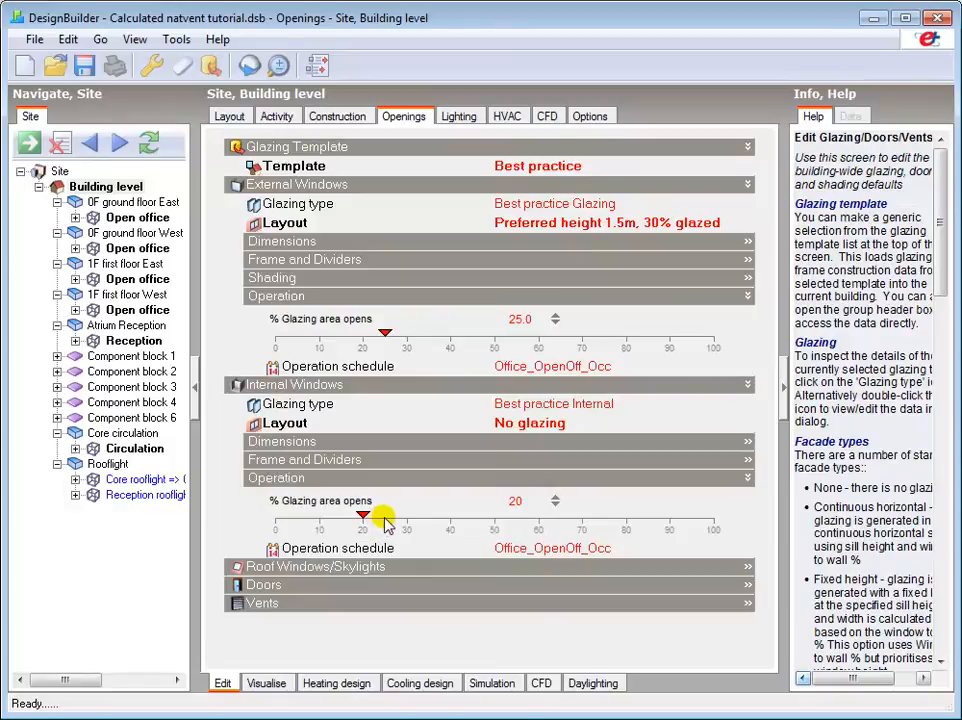
left_click(380, 517)
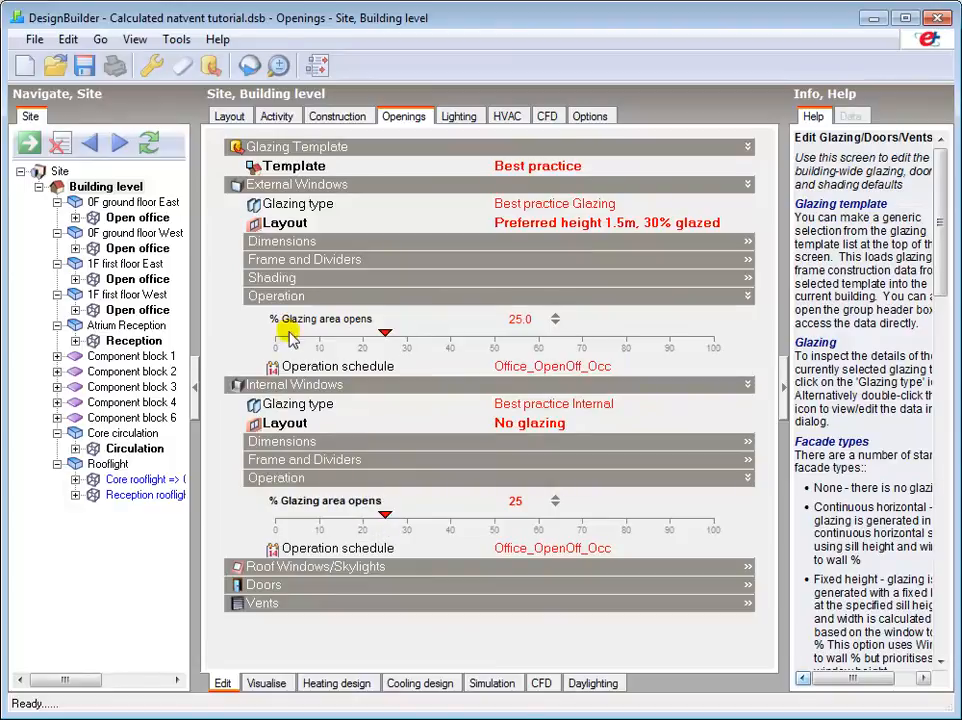
left_click(272, 384)
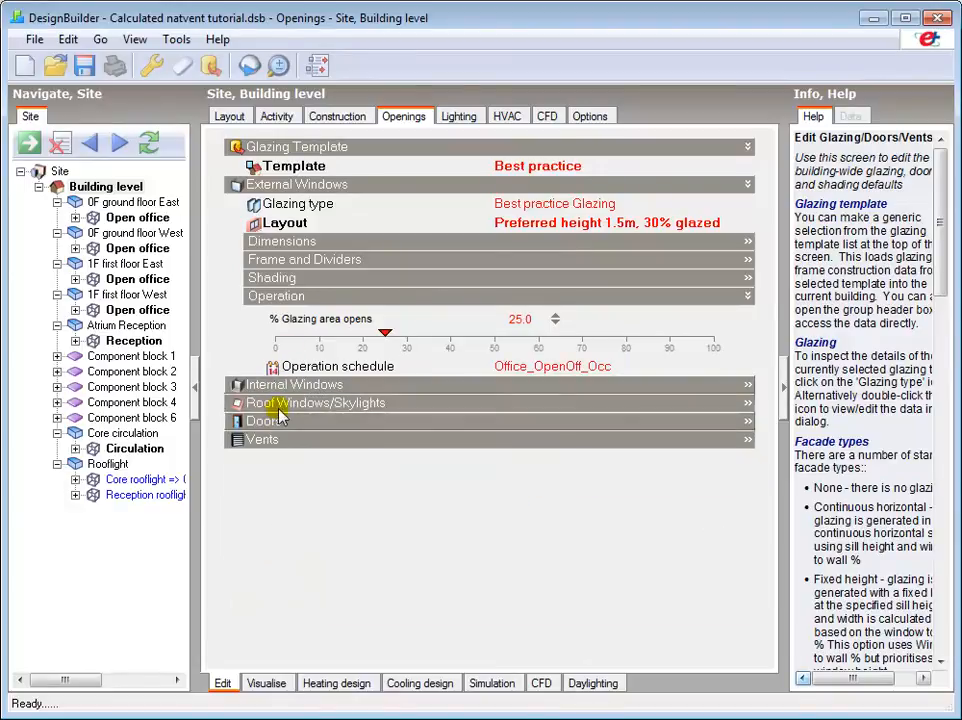
left_click(275, 403)
left_click(278, 515)
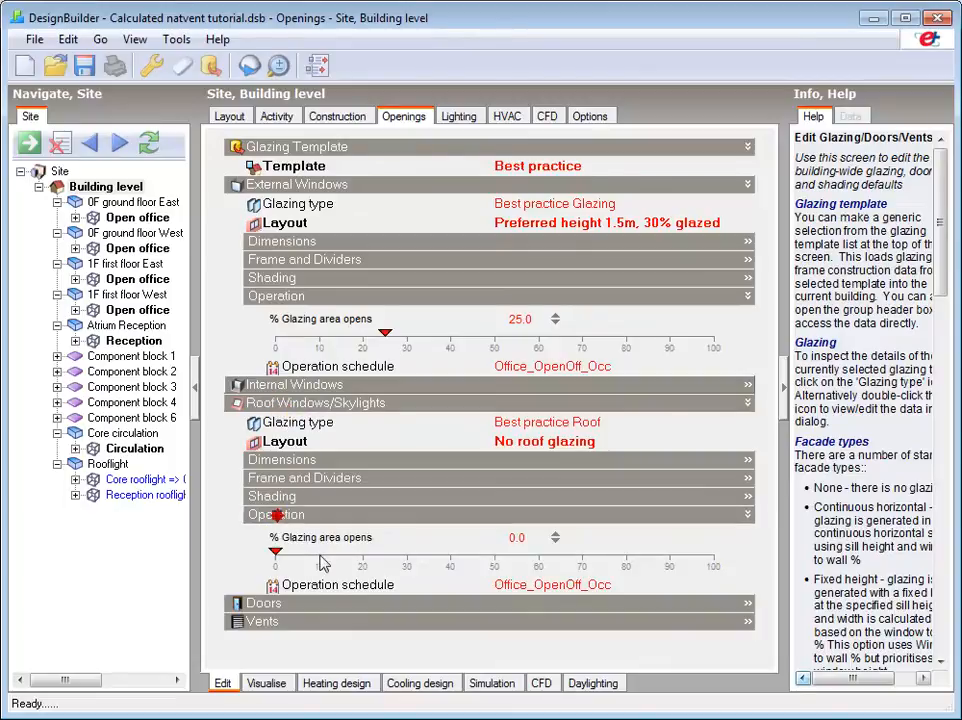
left_click(384, 553)
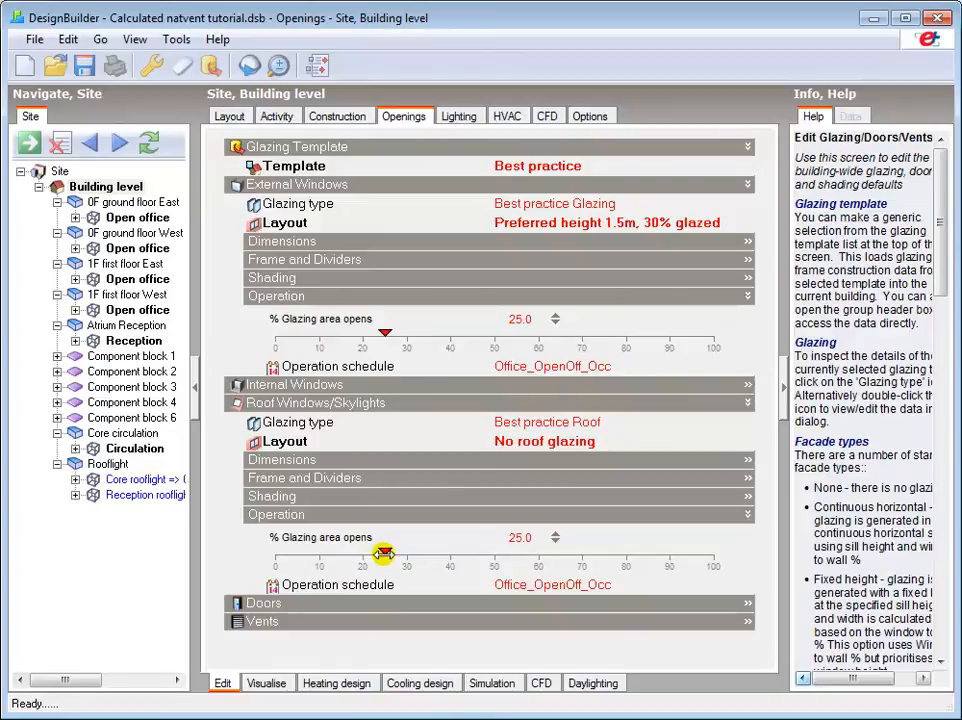
left_click(366, 406)
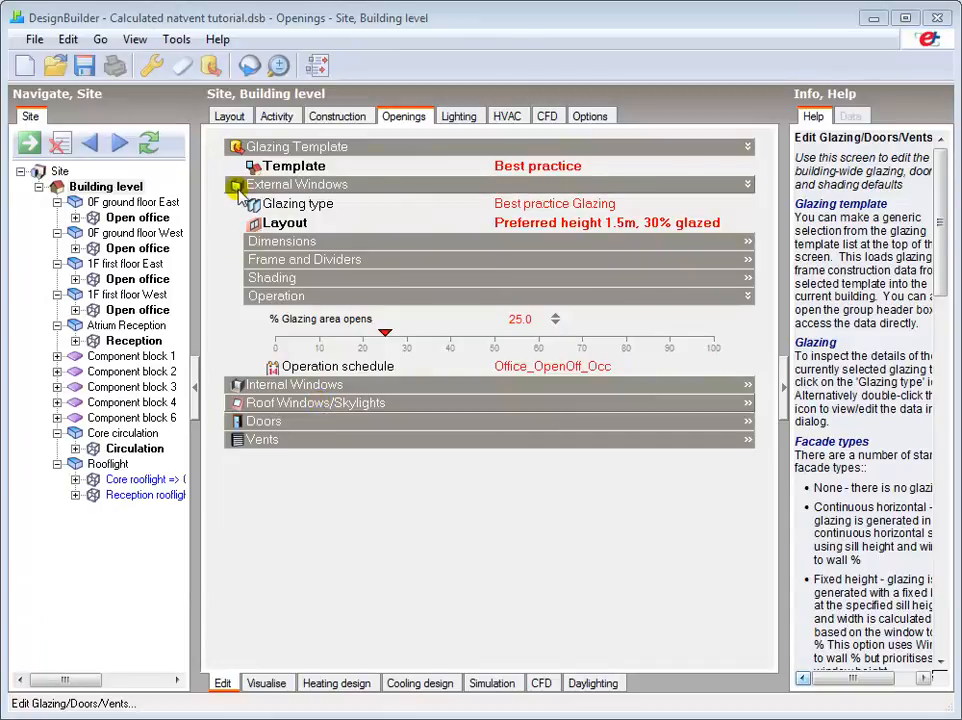
Step: Inspect one external window in the ground floor East open office wall in the model layout, and return to building level
left_click(229, 117)
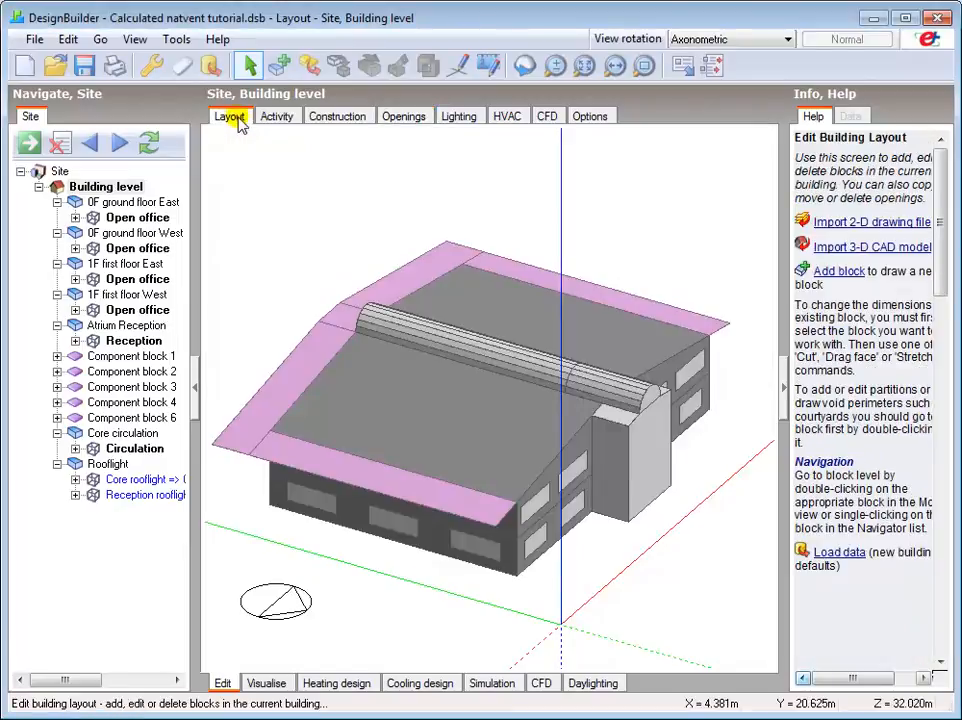
left_click(477, 546)
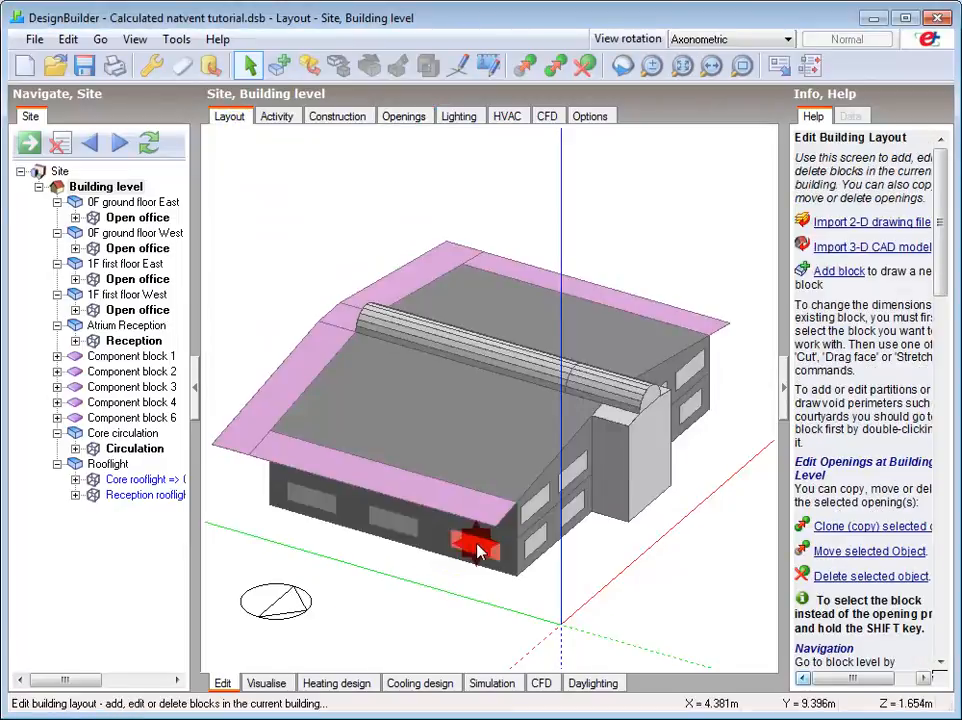
double_click(477, 548)
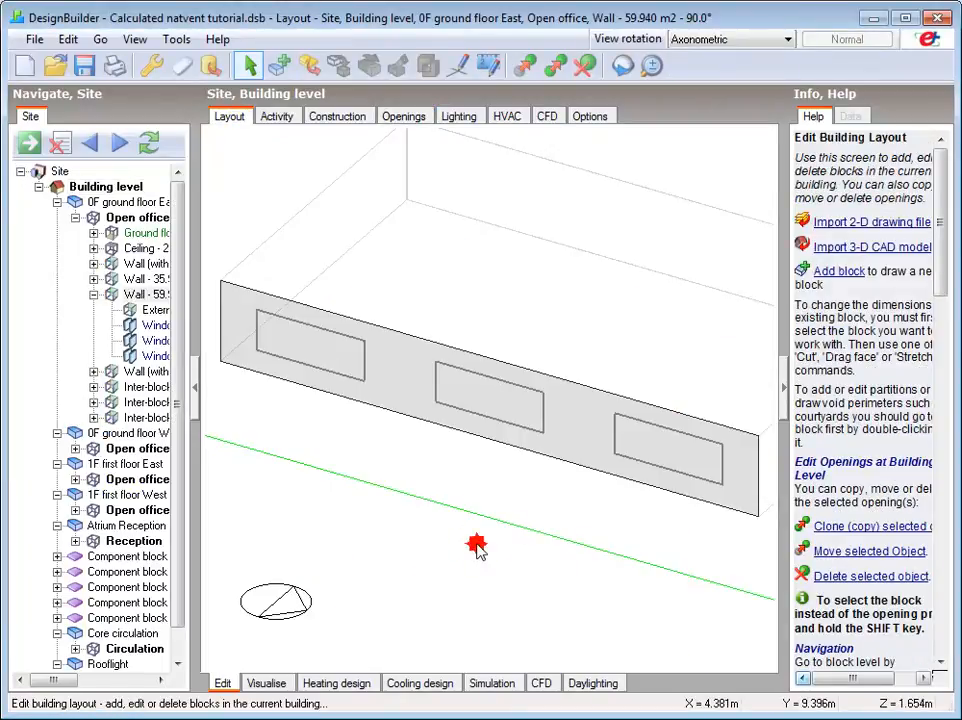
double_click(672, 455)
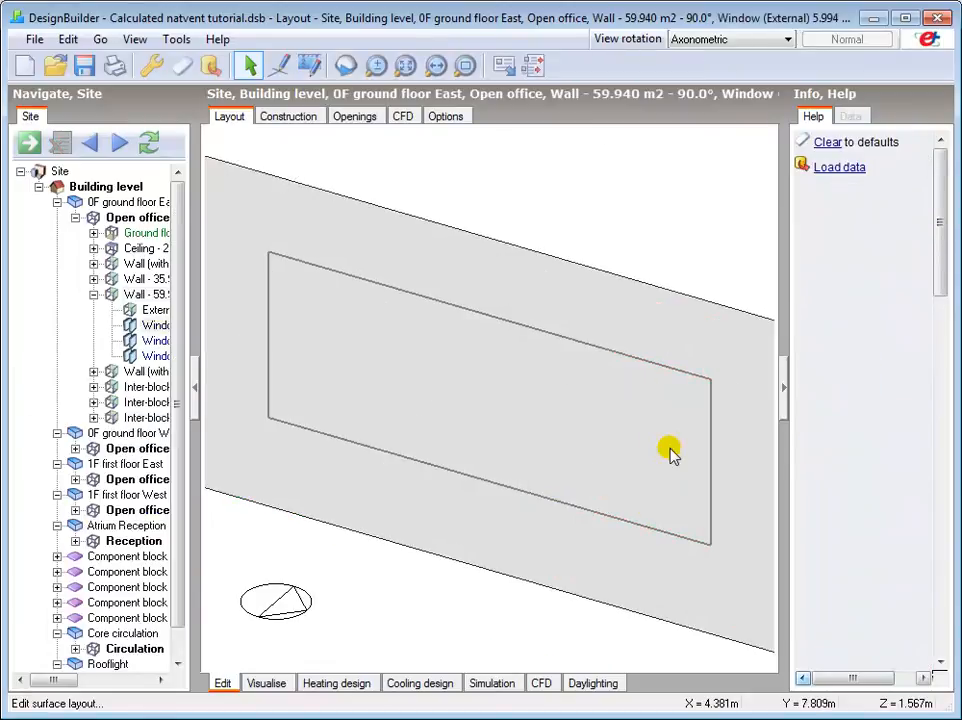
left_click(105, 187)
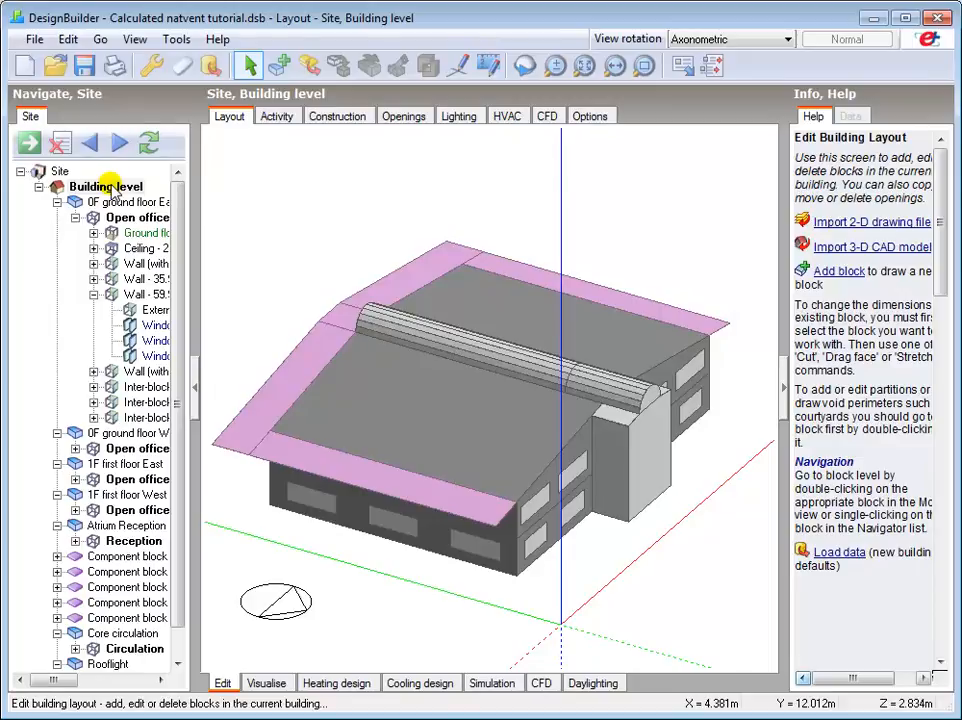
Step: Review the external windows' operation schedule Office_OpenOff_Occ and browse the list of available schedules without choosing another one
left_click(404, 119)
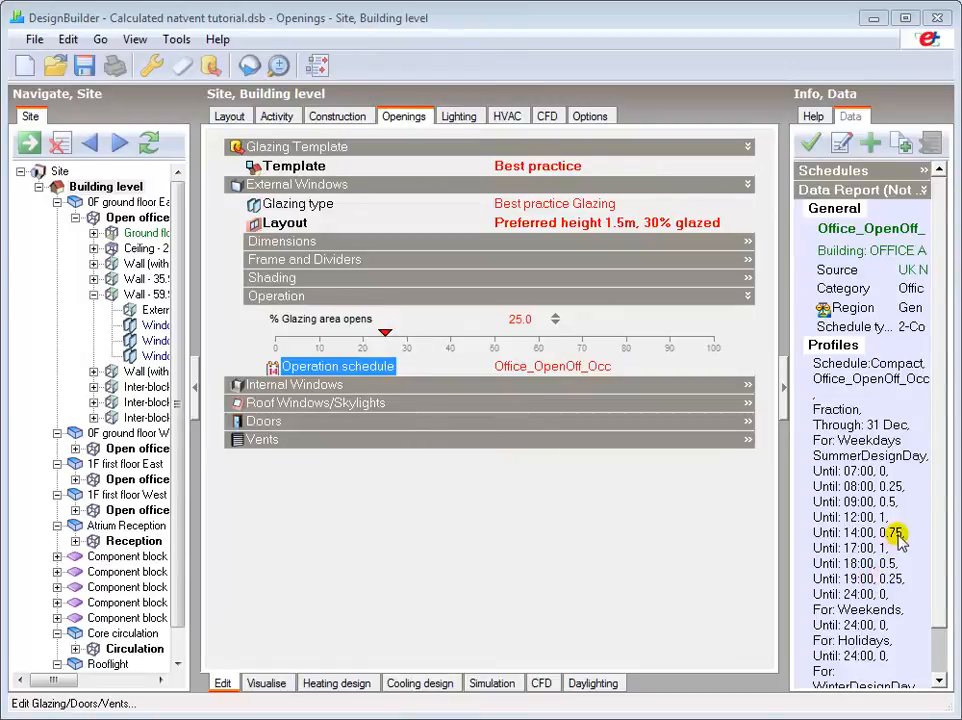
scroll(899, 540, "down", 2)
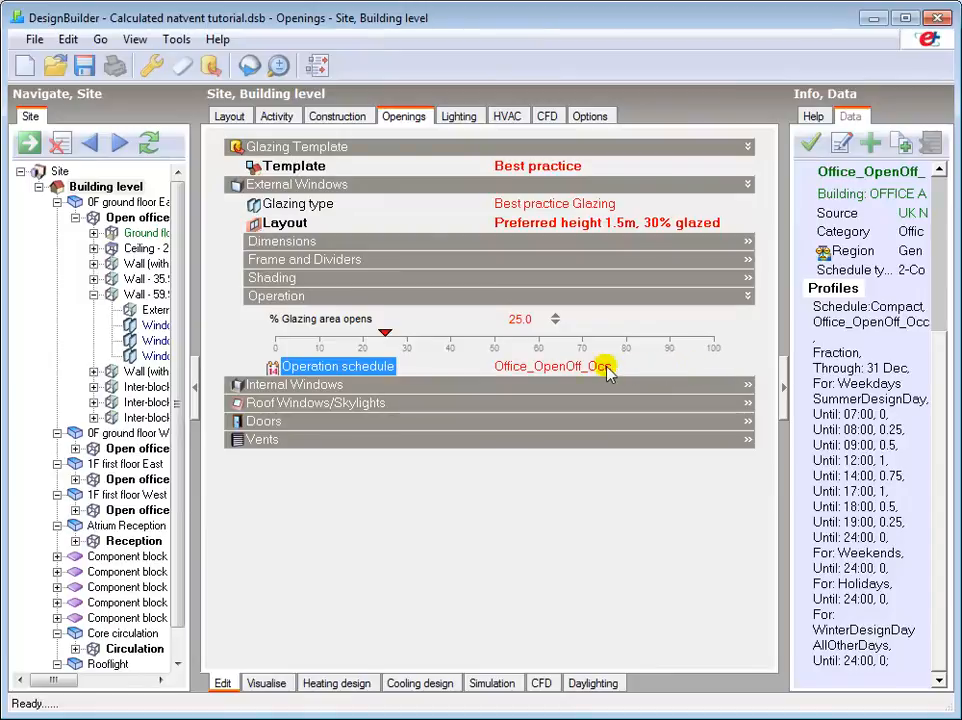
left_click(543, 366)
left_click(745, 370)
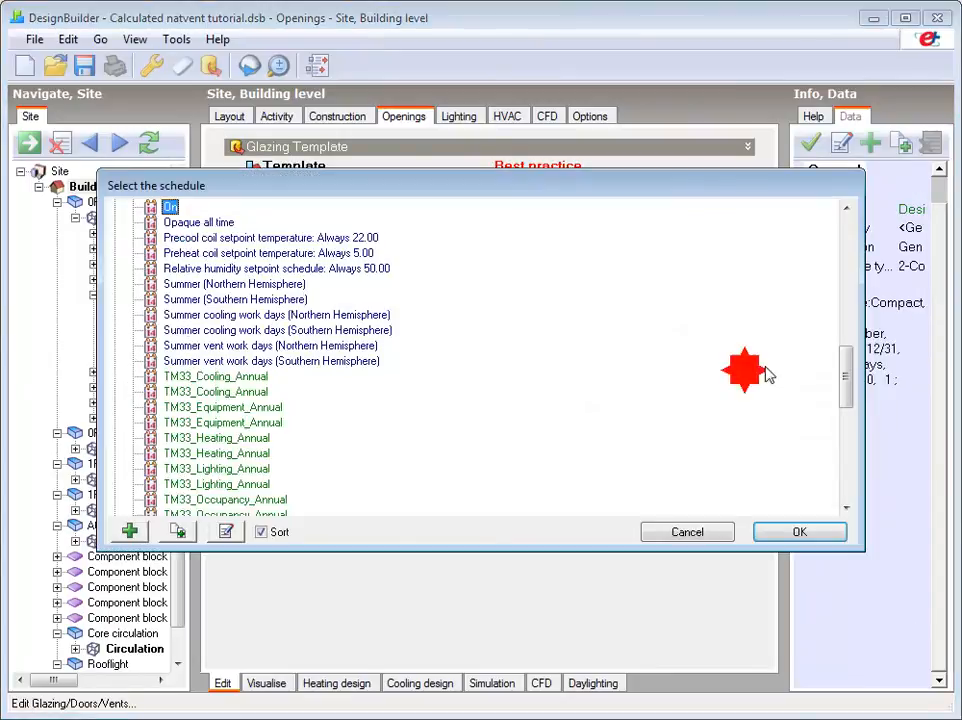
left_click_drag(845, 376, 845, 484)
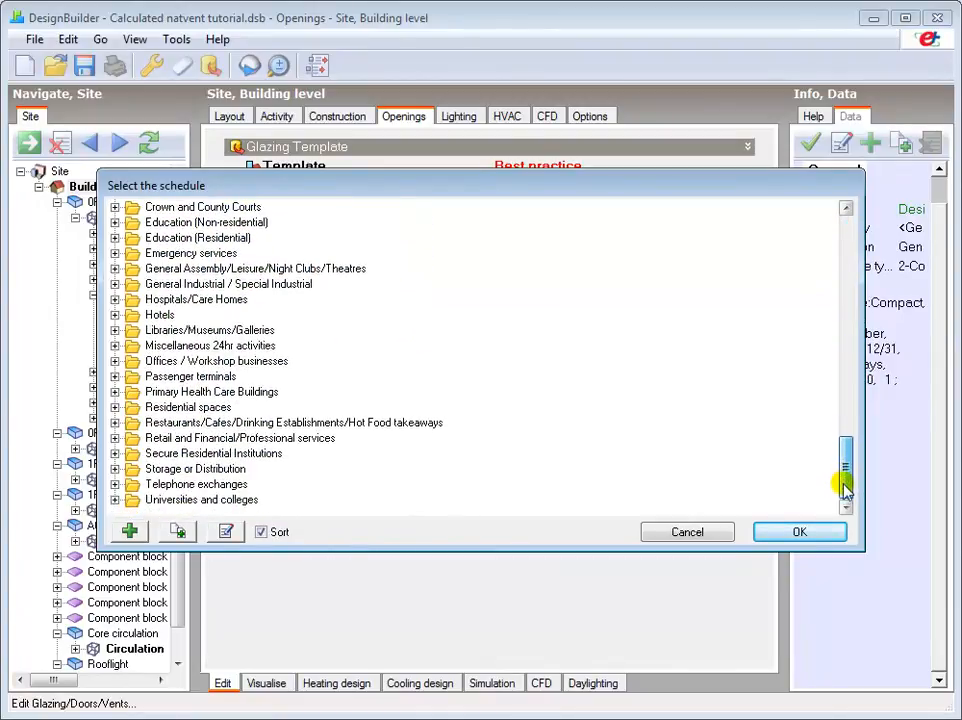
left_click(696, 533)
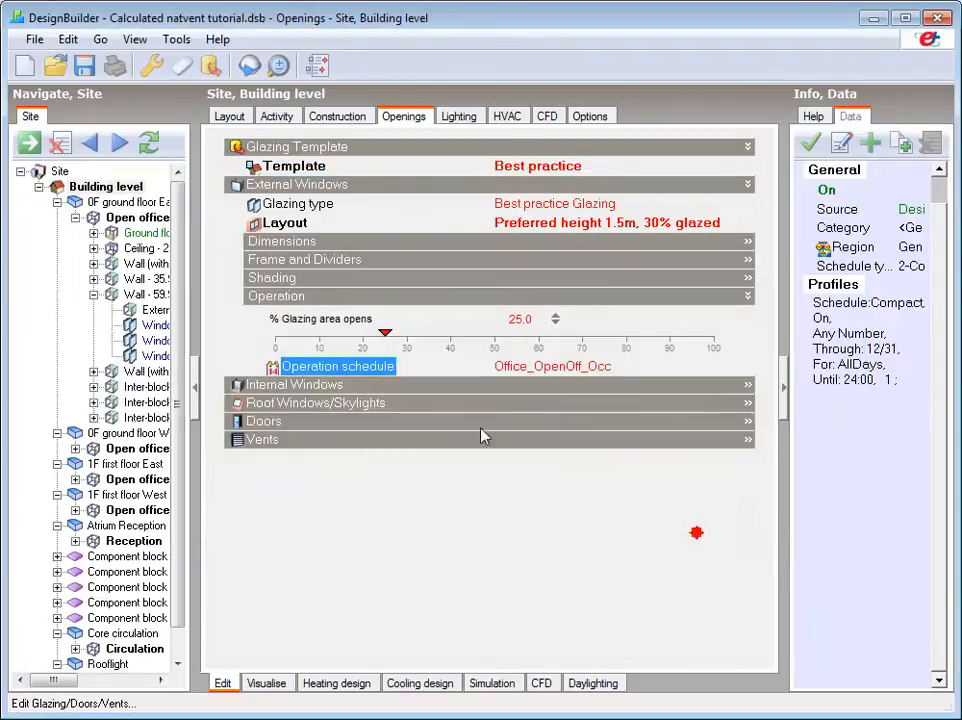
left_click(366, 370)
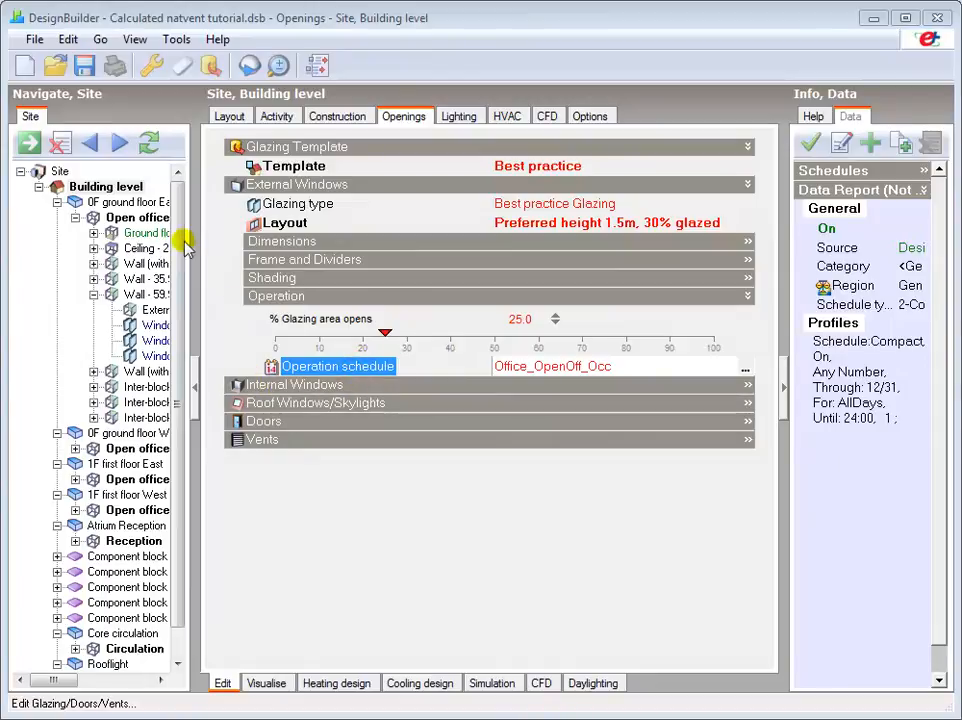
Step: Check the openings data of the ground floor East block and its open office zone, and return to building level
left_click(122, 201)
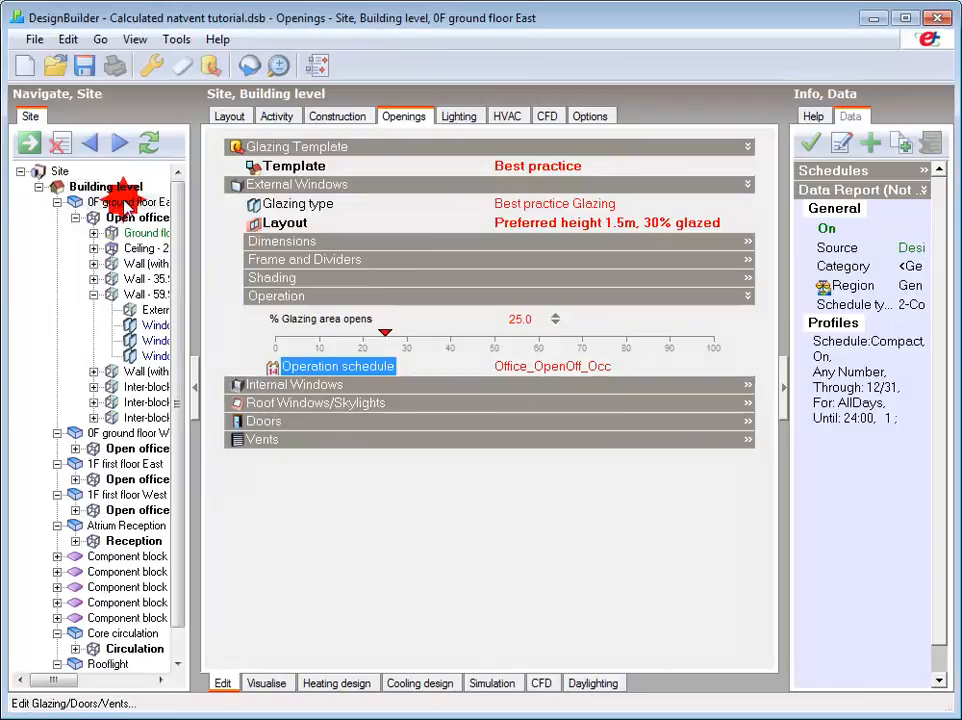
left_click(126, 219)
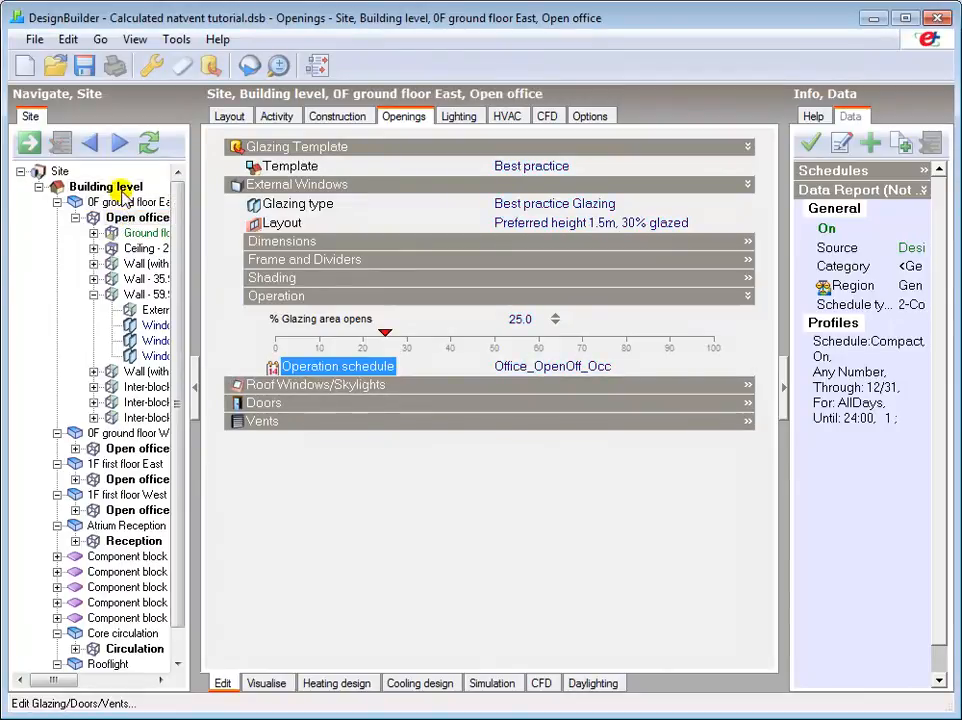
left_click(118, 187)
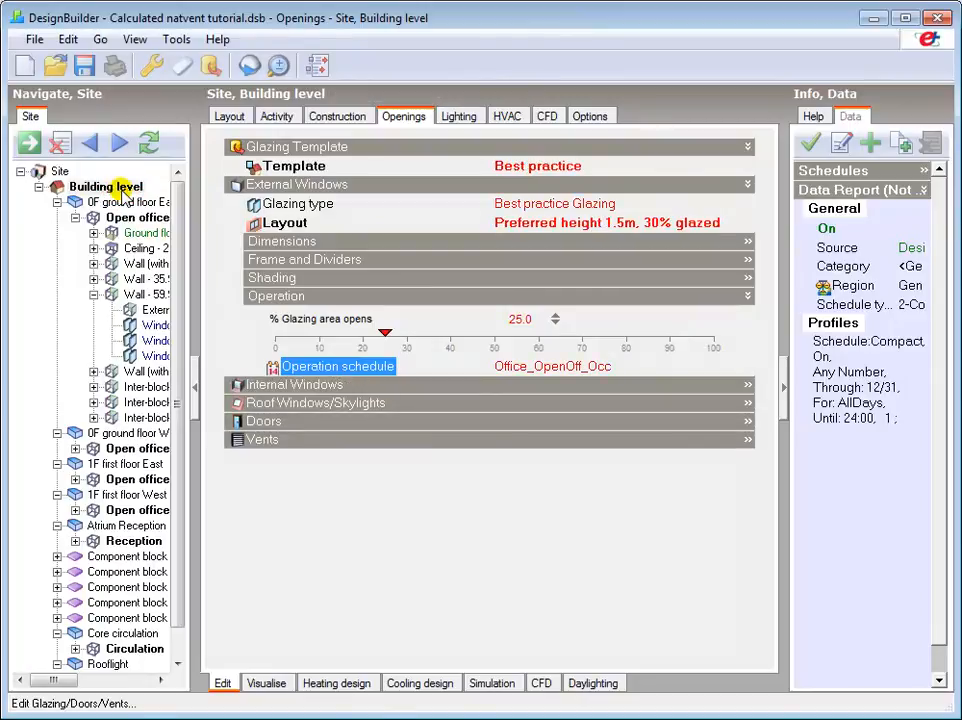
Step: Examine the operation settings for external doors and the sub-surface construction assigned to the external door
left_click(256, 422)
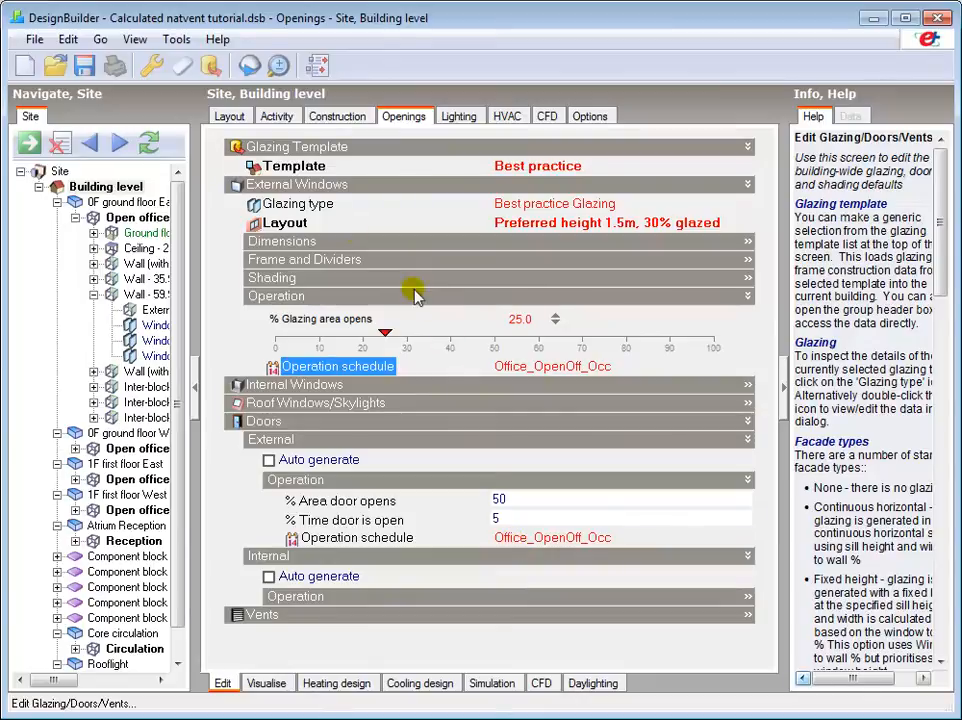
left_click(338, 117)
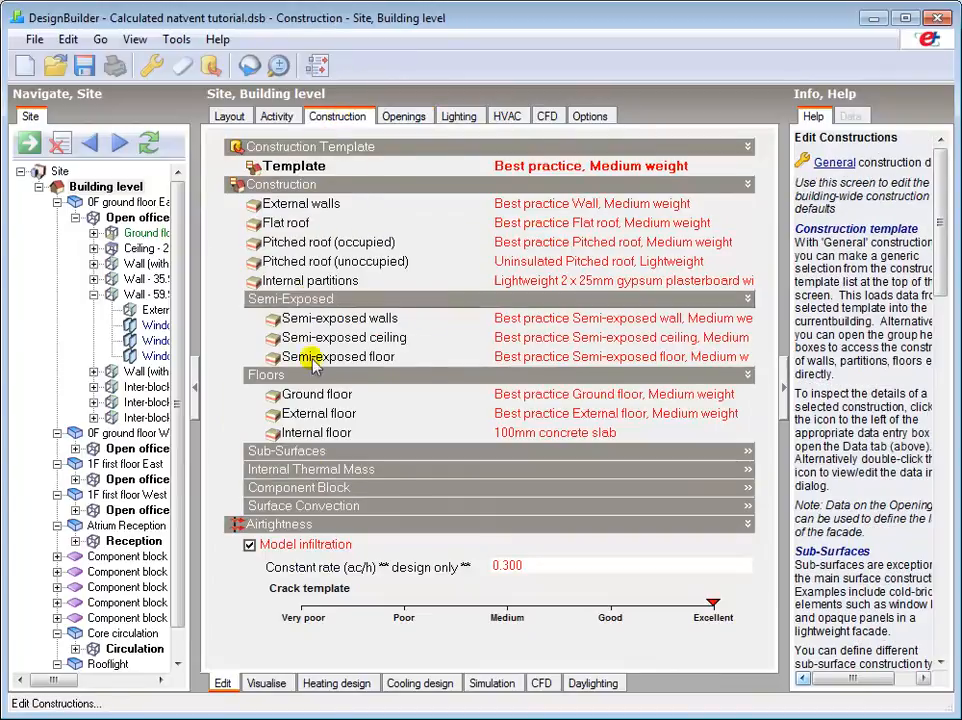
left_click(293, 452)
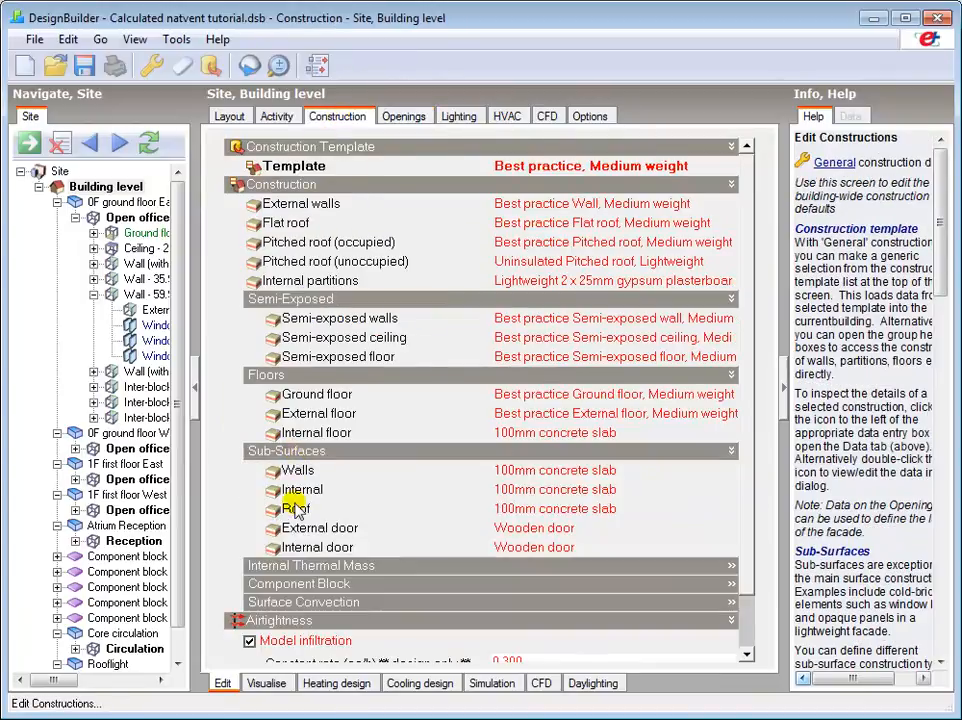
left_click(310, 529)
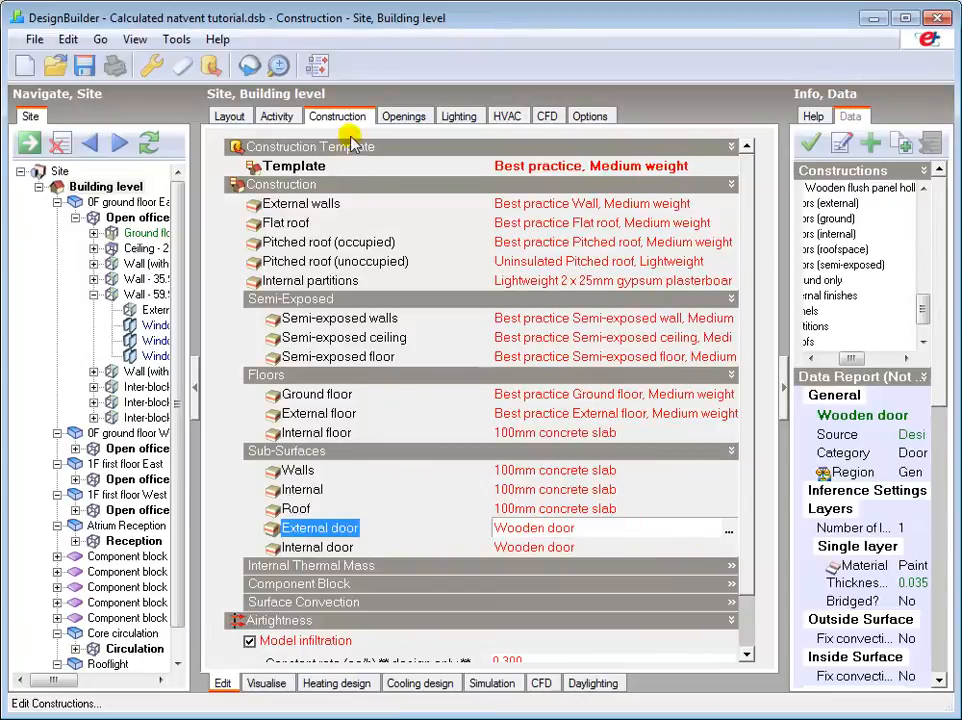
Step: Return to the building-level openings data after checking the door construction
left_click(400, 117)
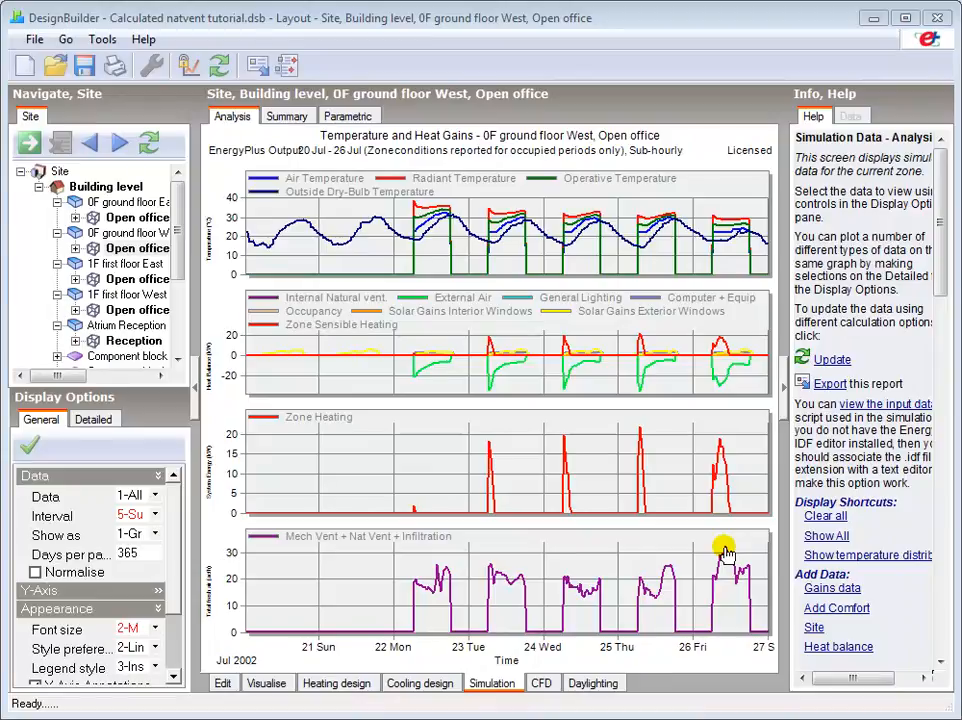
Step: Clear the ground floor West open office results graphs and plot heat balance data with site dry-bulb temperature, wind direction and wind speed
left_click(820, 516)
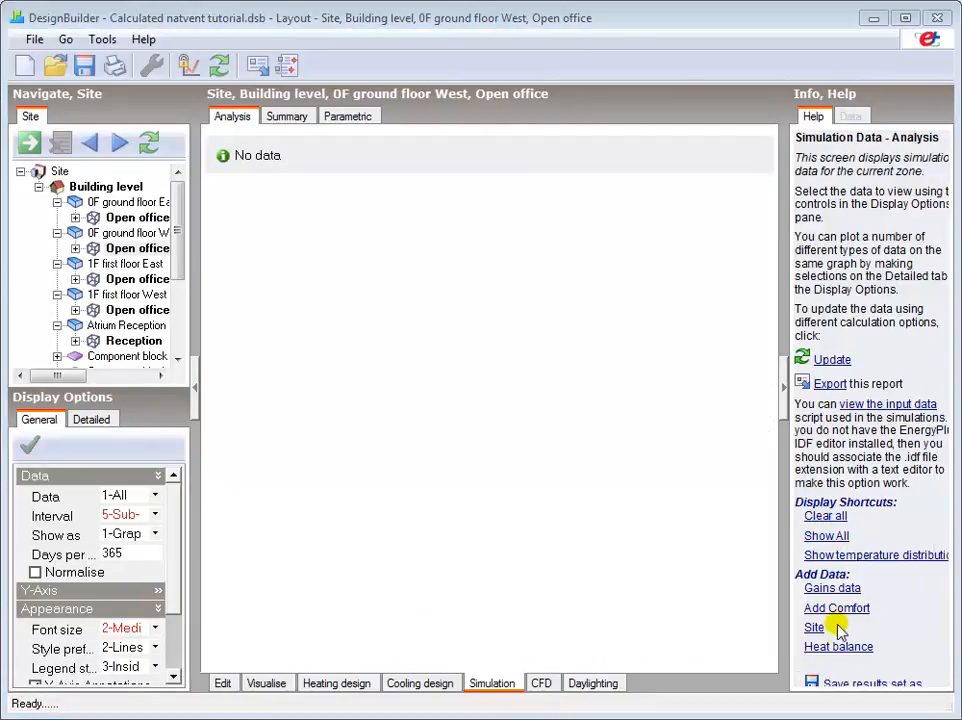
left_click(836, 648)
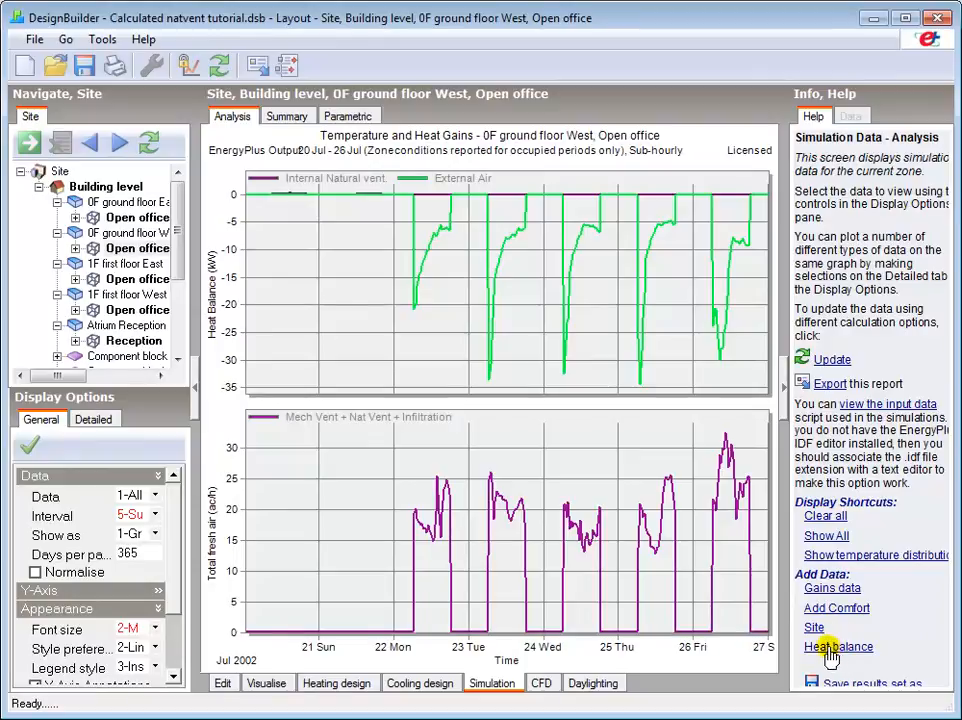
left_click(95, 422)
left_click_drag(175, 480, 175, 678)
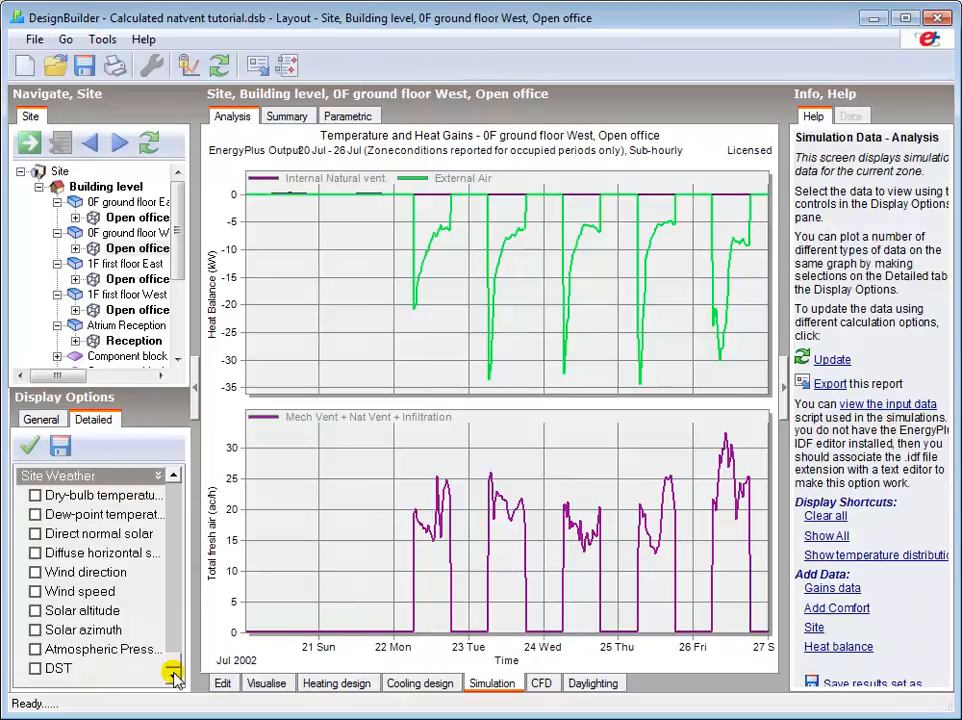
left_click(75, 499)
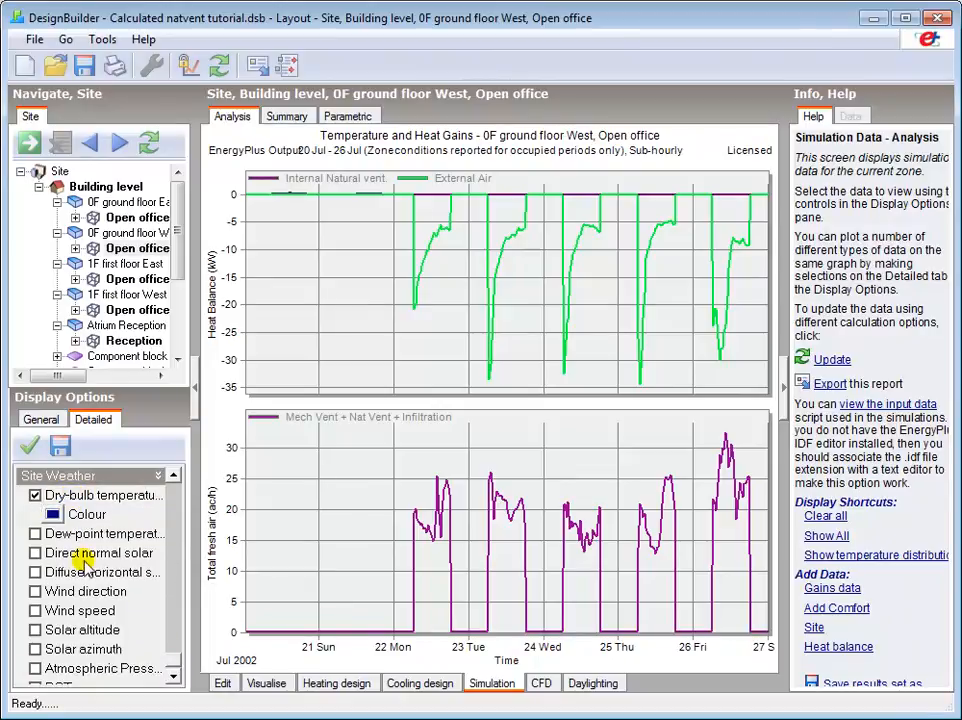
left_click(62, 591)
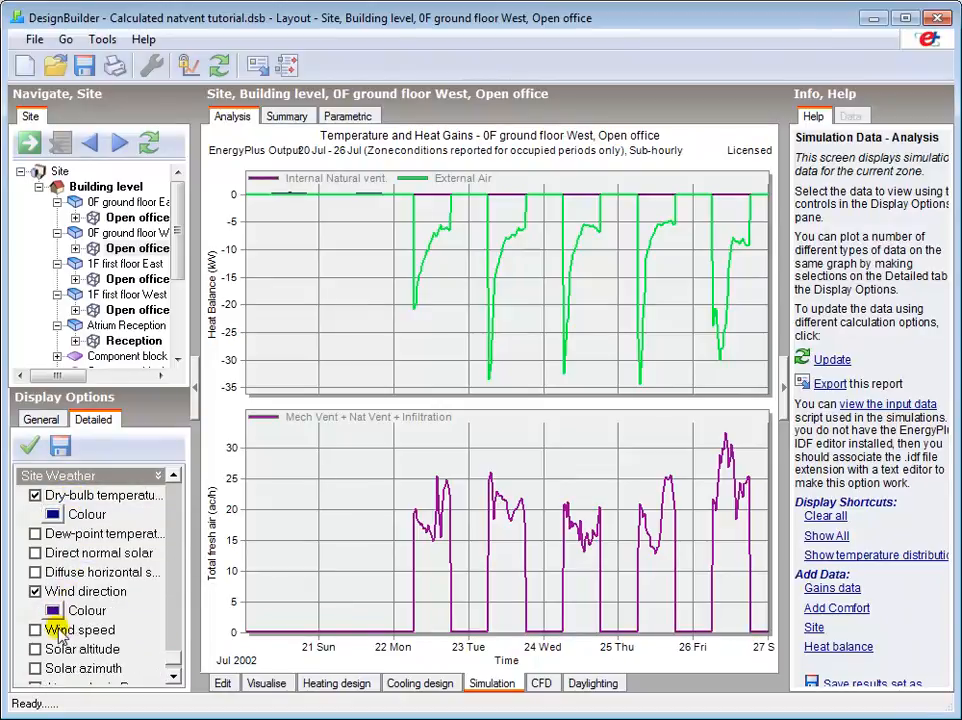
left_click(55, 630)
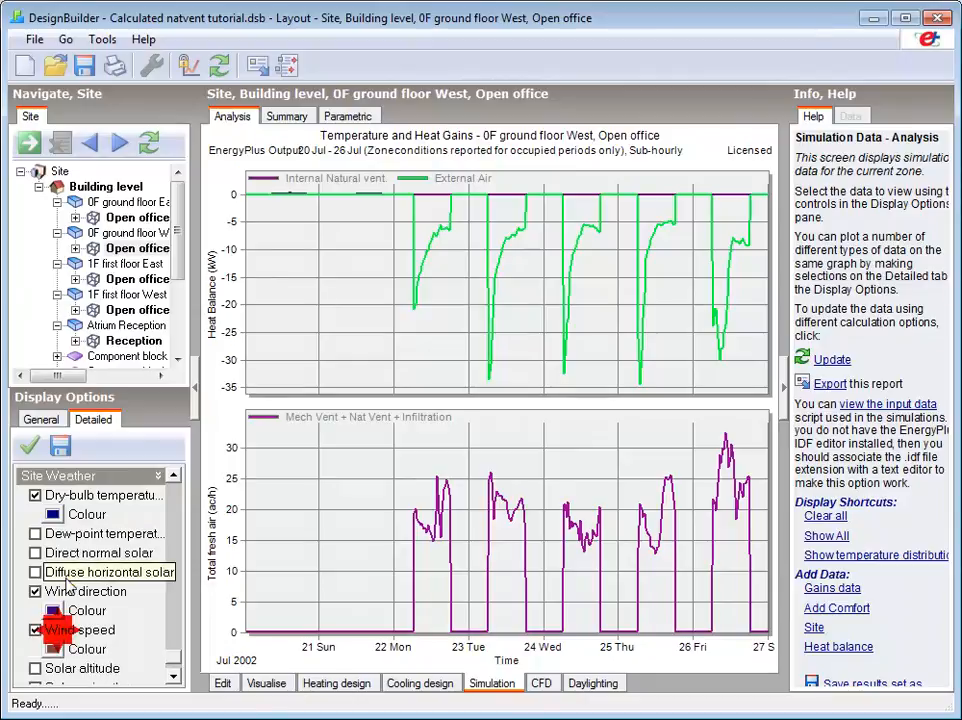
left_click(28, 447)
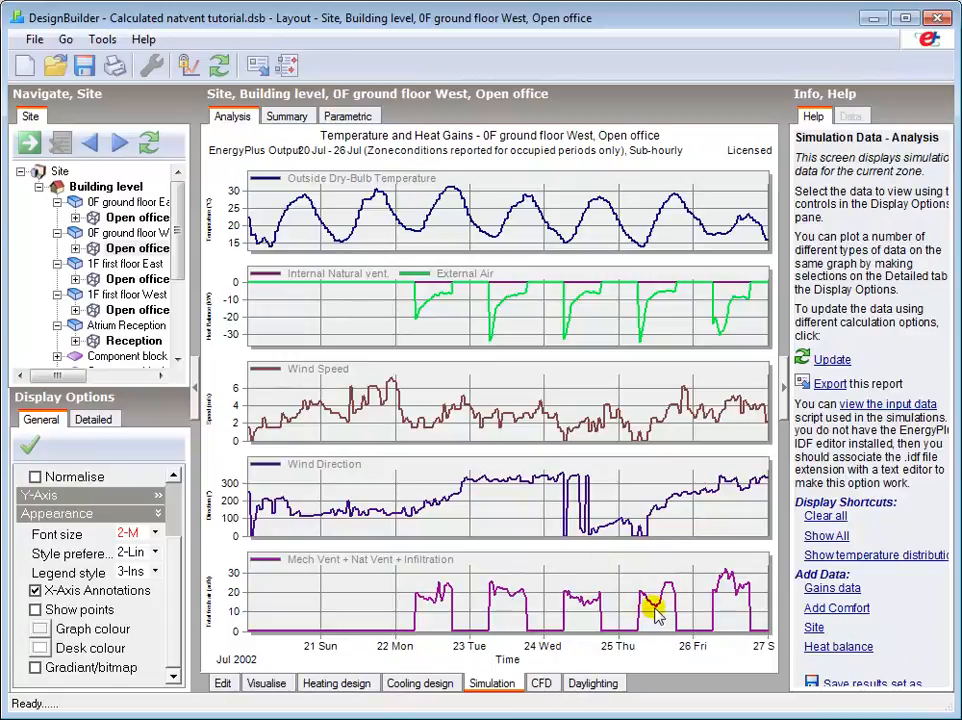
Step: Examine the fresh air rate and wind direction on 25 July and the External Air heat balance on 23 and 24 July
mouse_move(670, 585)
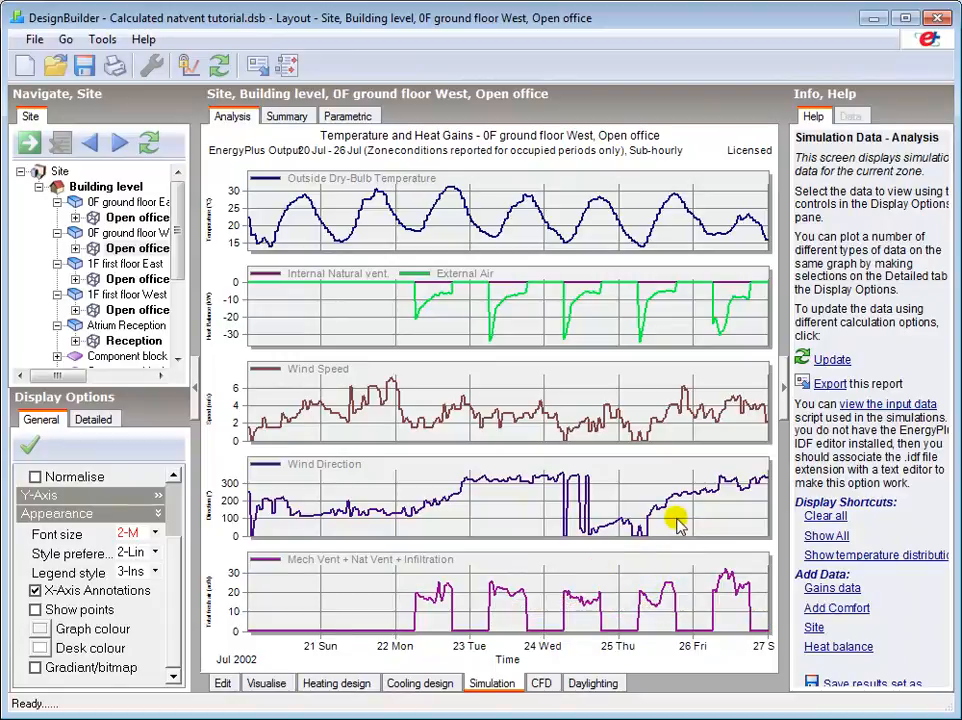
mouse_move(668, 501)
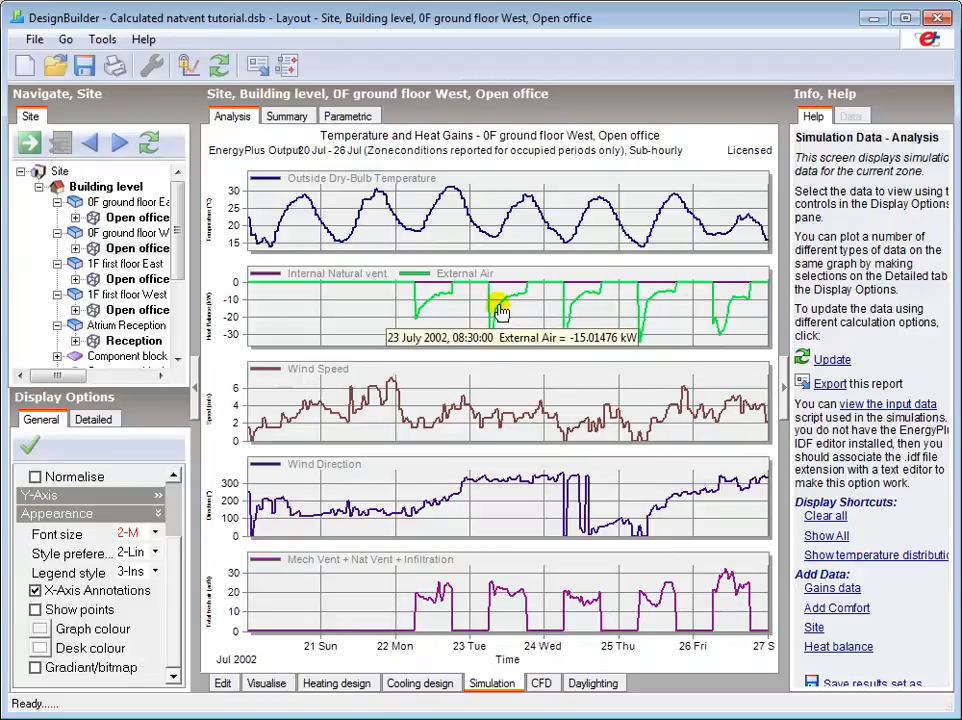
mouse_move(524, 300)
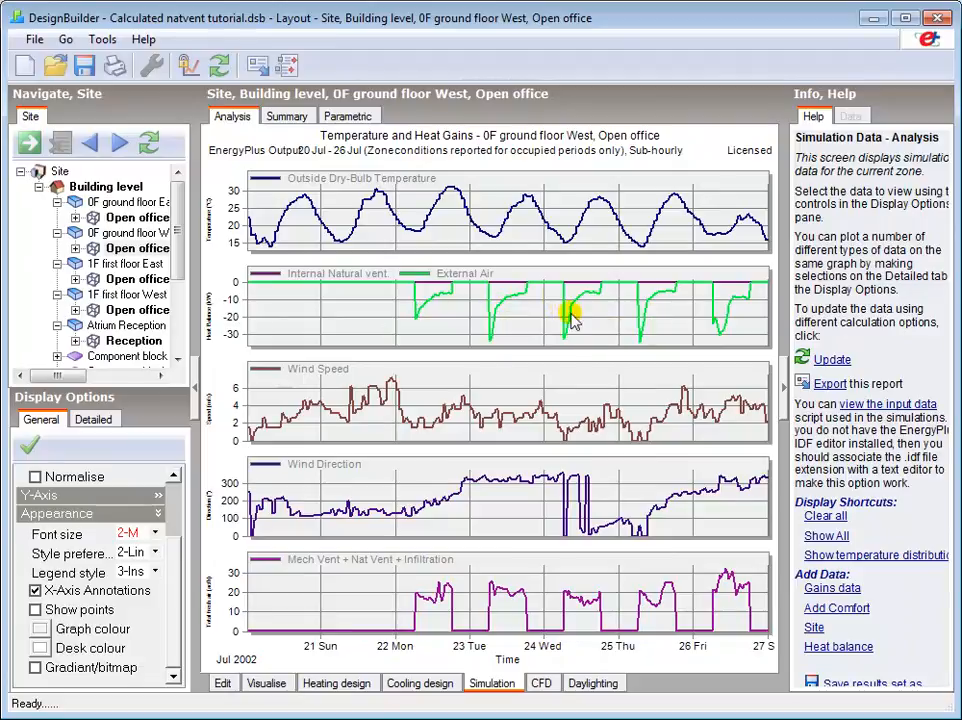
mouse_move(566, 328)
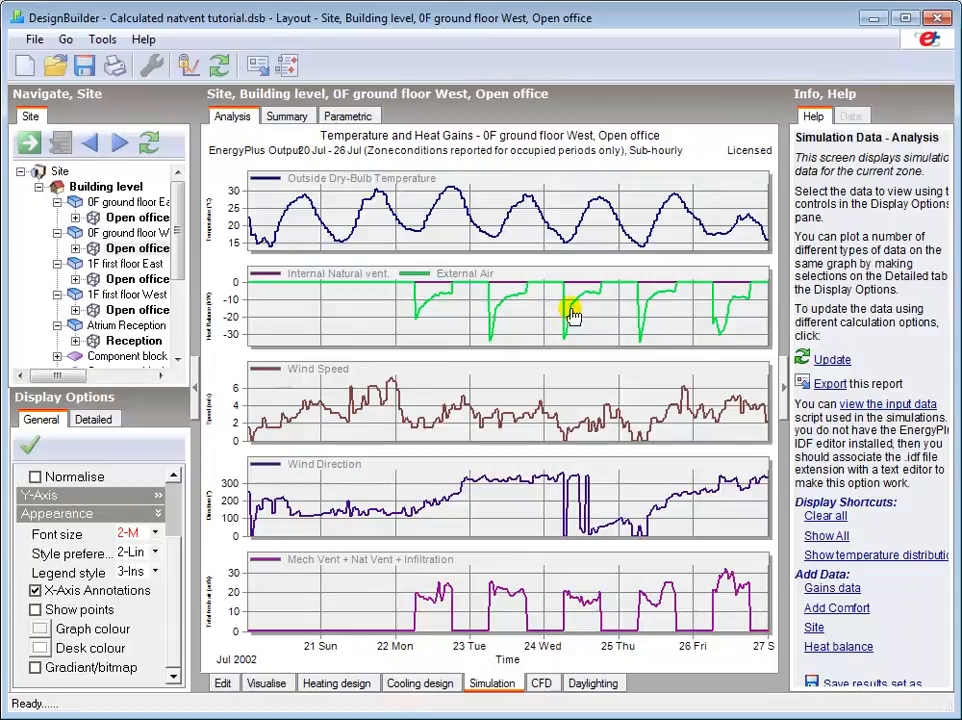
mouse_move(594, 300)
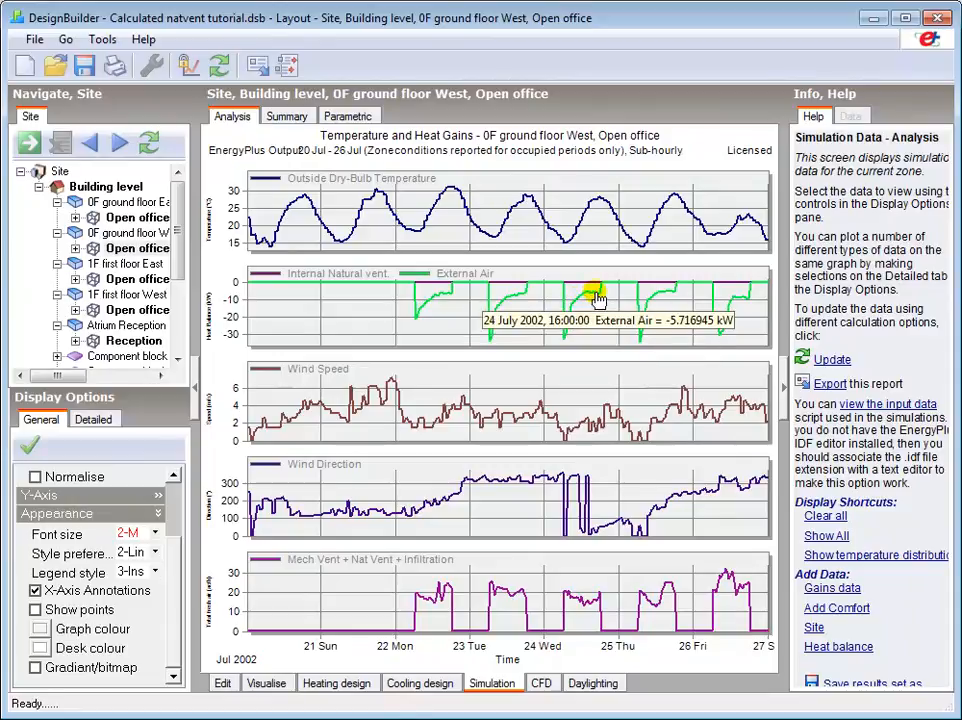